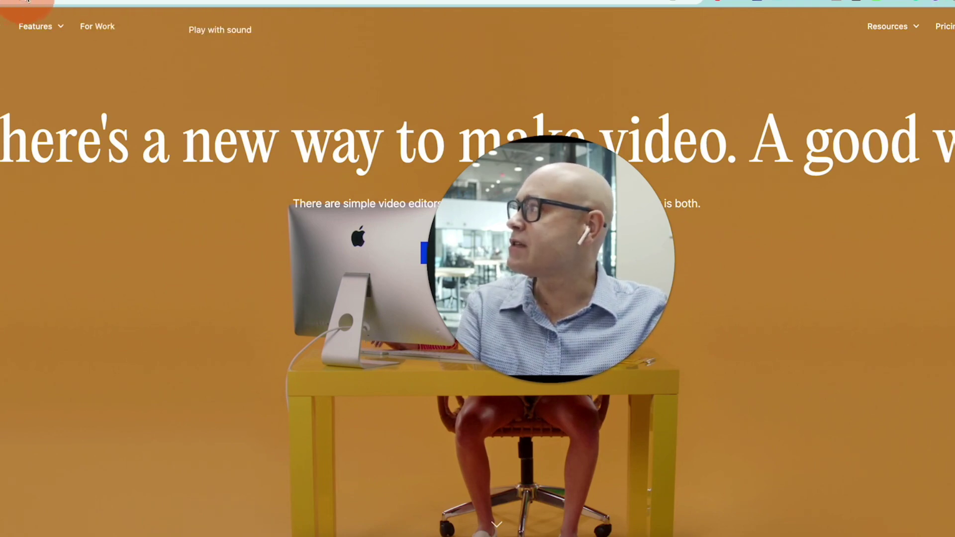
- Open Descript's pricing page comparing the Free, Creator ($12), Pro ($24) and Enterprise plans
{"action": "left_click", "coordinate": [333, 1]}
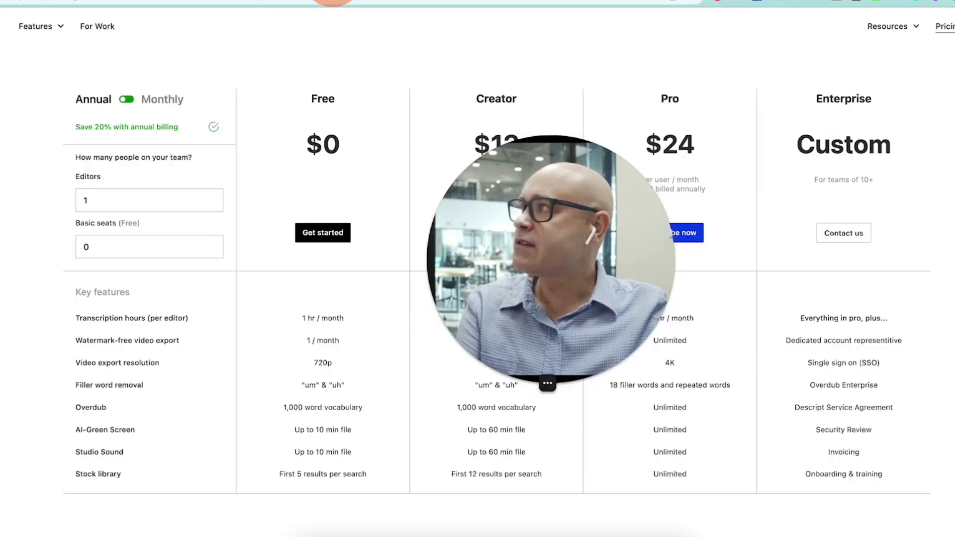
{"action": "left_click_drag", "start_coordinate": [517, 259], "coordinate": [590, 408]}
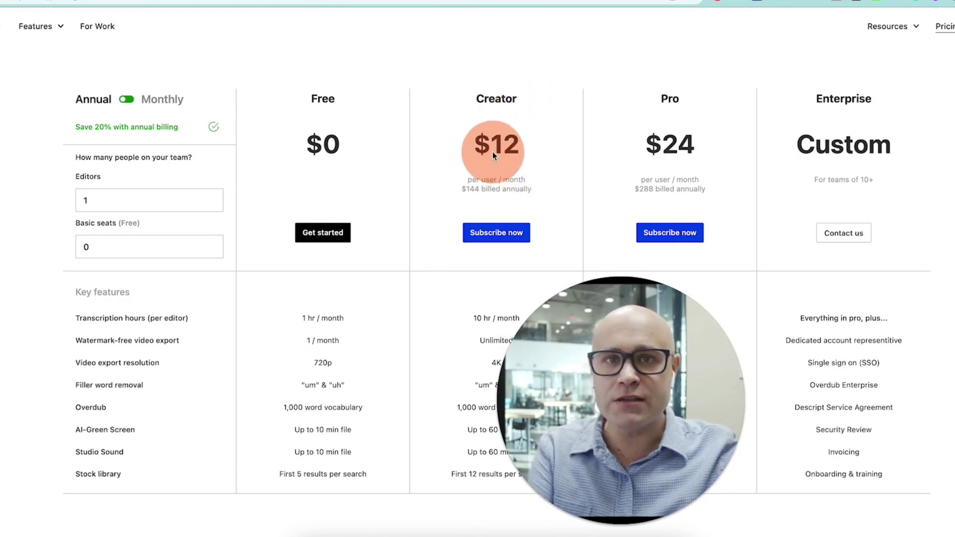
{"action": "left_click_drag", "start_coordinate": [591, 327], "coordinate": [640, 278]}
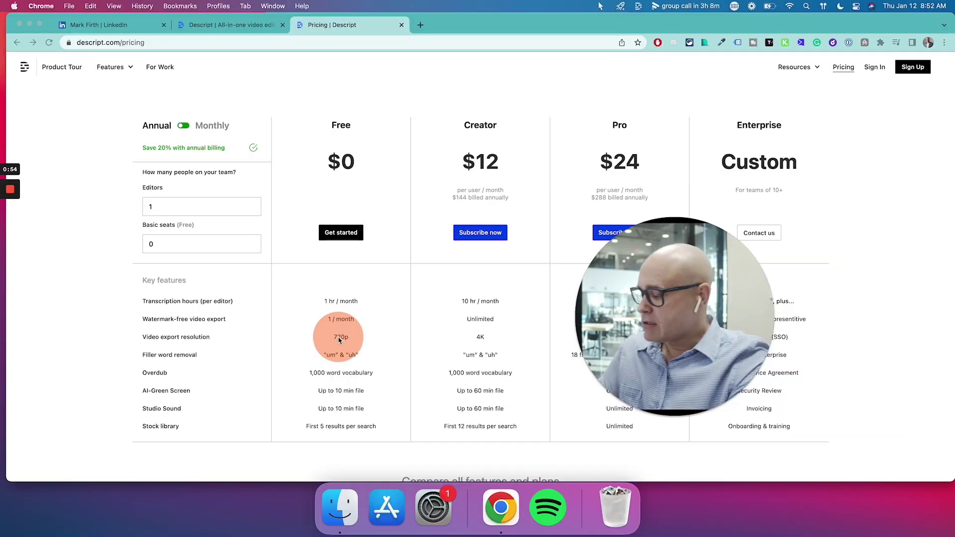
- Launch the Descript desktop app through Spotlight search
{"action": "key", "text": "super+space"}
{"action": "type", "text": "des"}
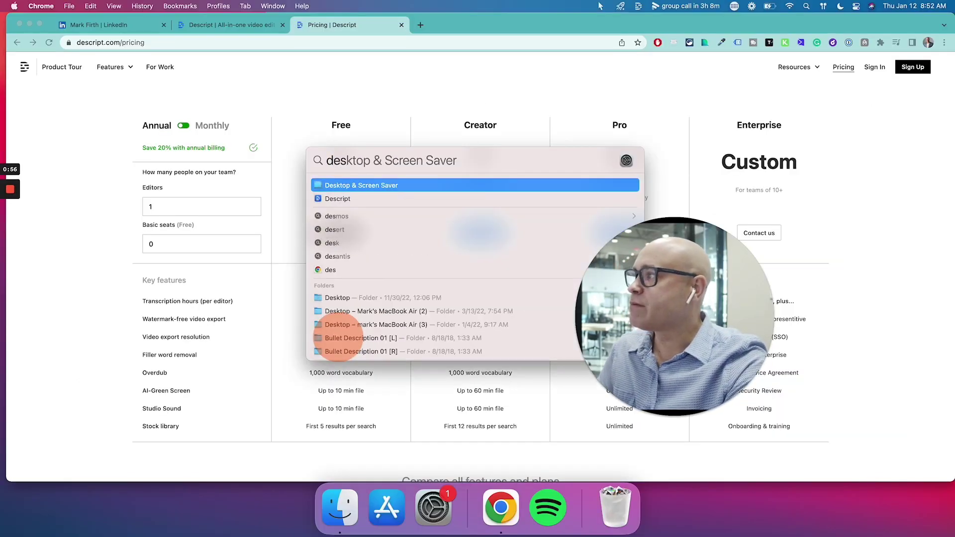
{"action": "key", "text": "Down"}
{"action": "key", "text": "Return"}
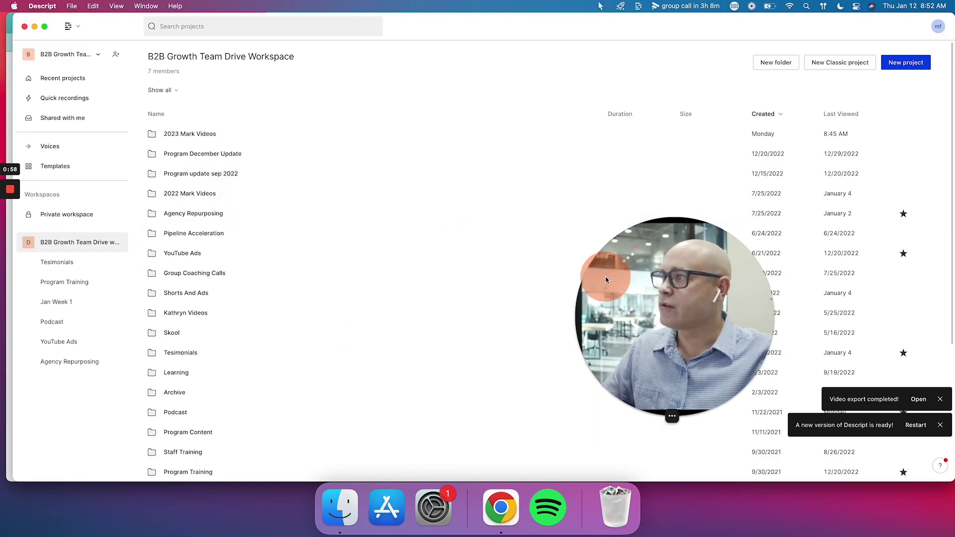
{"action": "left_click_drag", "start_coordinate": [607, 280], "coordinate": [427, 214]}
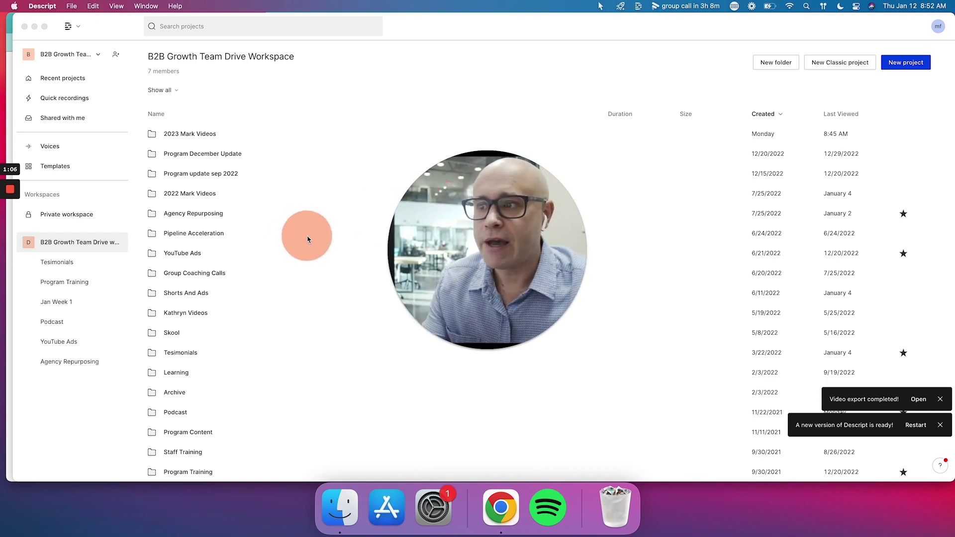
- Dismiss the new-version and export-completed notifications, then check the workspace options menu
{"action": "left_click", "coordinate": [941, 418]}
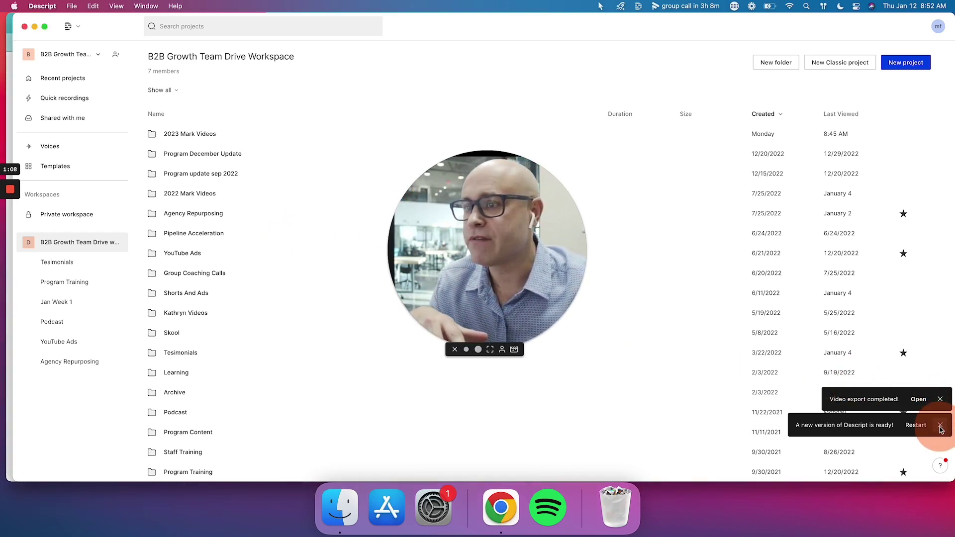
{"action": "left_click", "coordinate": [940, 426]}
{"action": "left_click", "coordinate": [940, 428]}
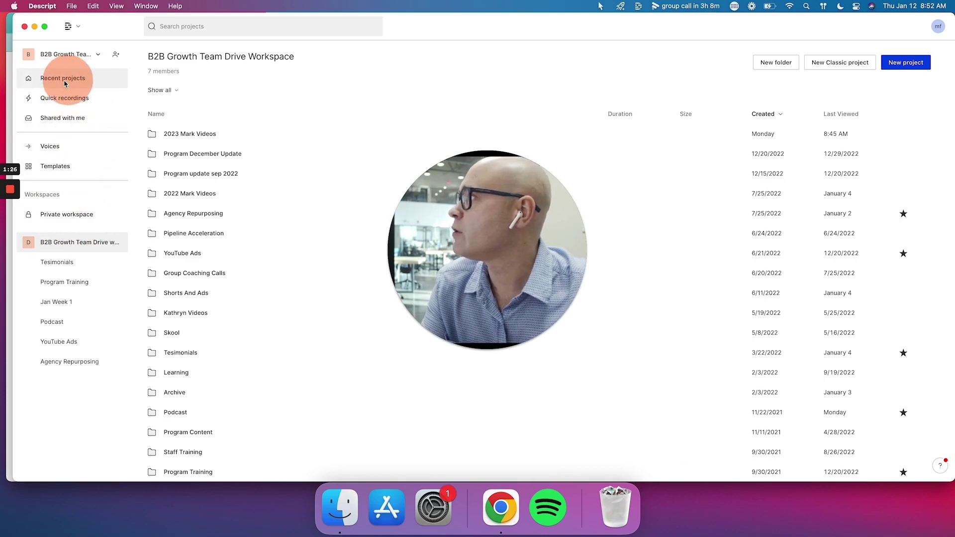
{"action": "left_click", "coordinate": [98, 56]}
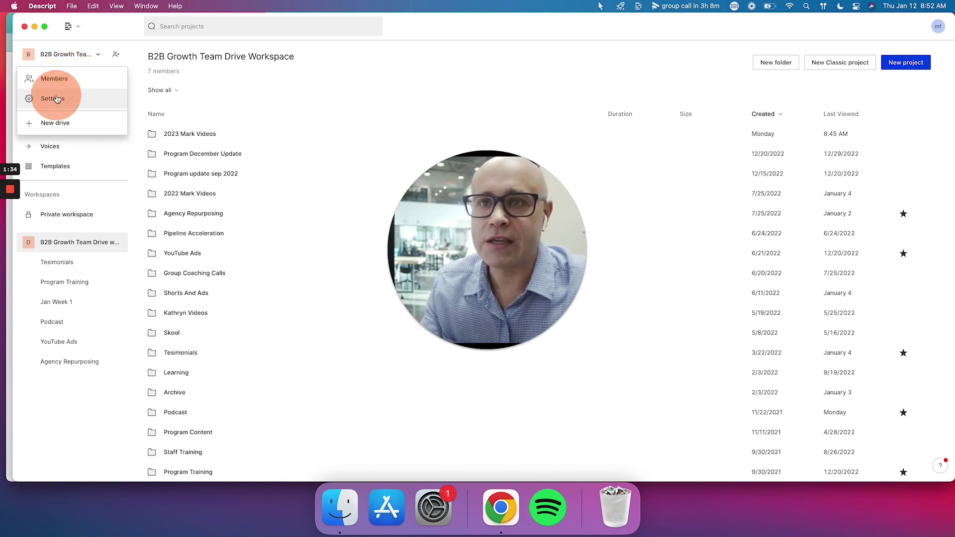
{"action": "left_click", "coordinate": [115, 36]}
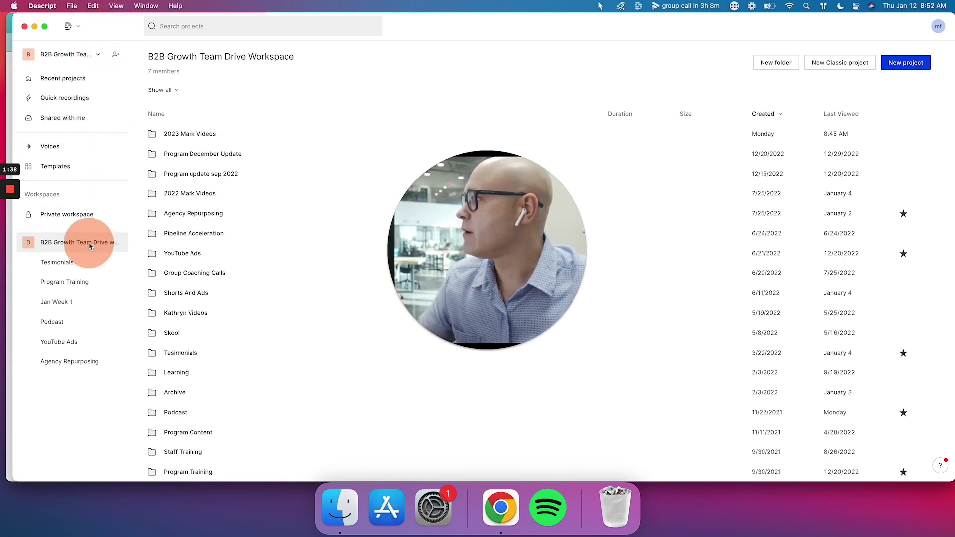
- Go into 2023 Mark Videos › Jan Week 2 and create a new project there
{"action": "left_click", "coordinate": [192, 139]}
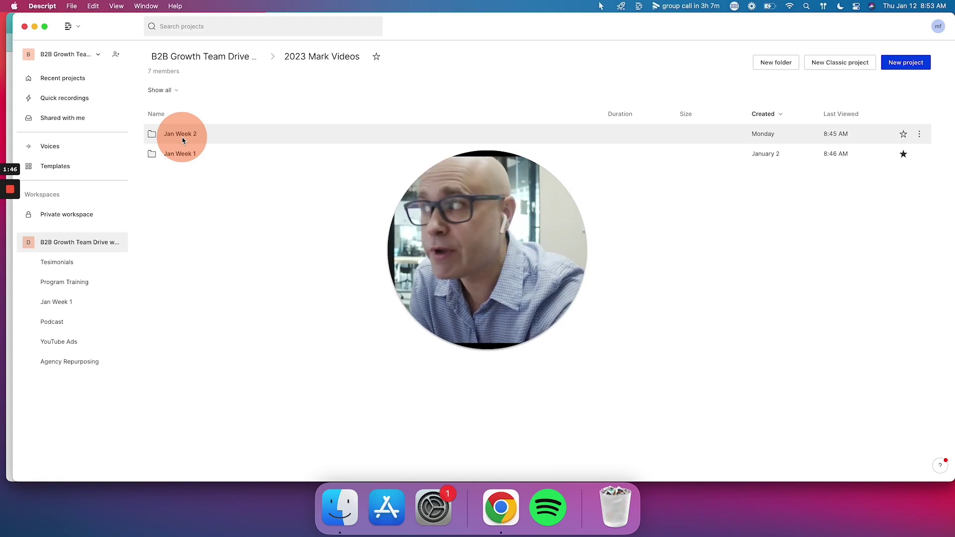
{"action": "left_click", "coordinate": [182, 138]}
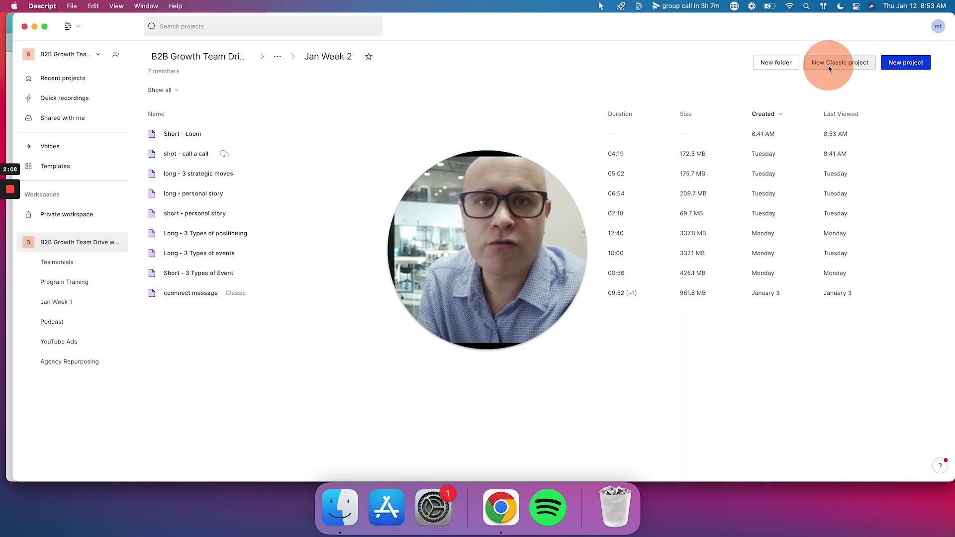
{"action": "left_click", "coordinate": [915, 62]}
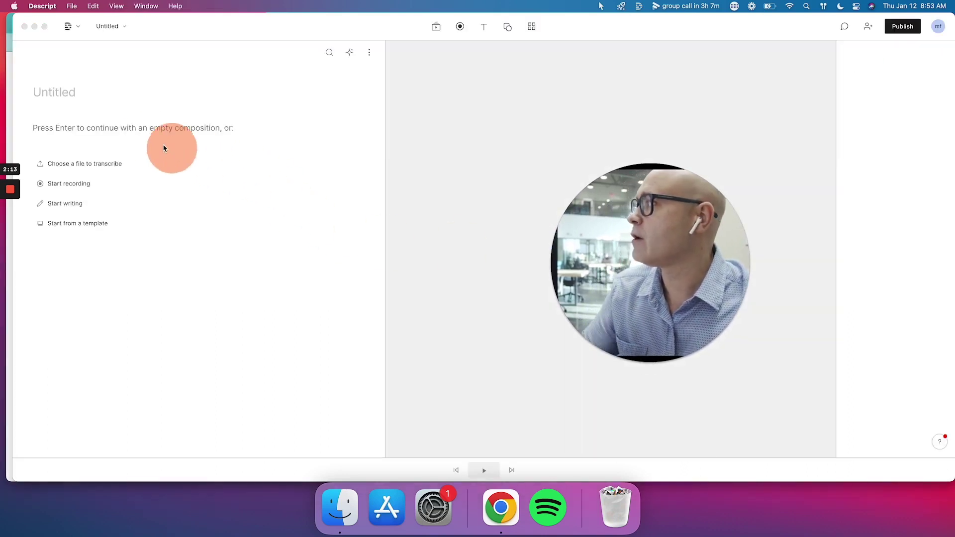
- Start an empty composition and drag the Clips from Ecamm Live MP4 from the Desktop into the script
{"action": "left_click", "coordinate": [60, 128]}
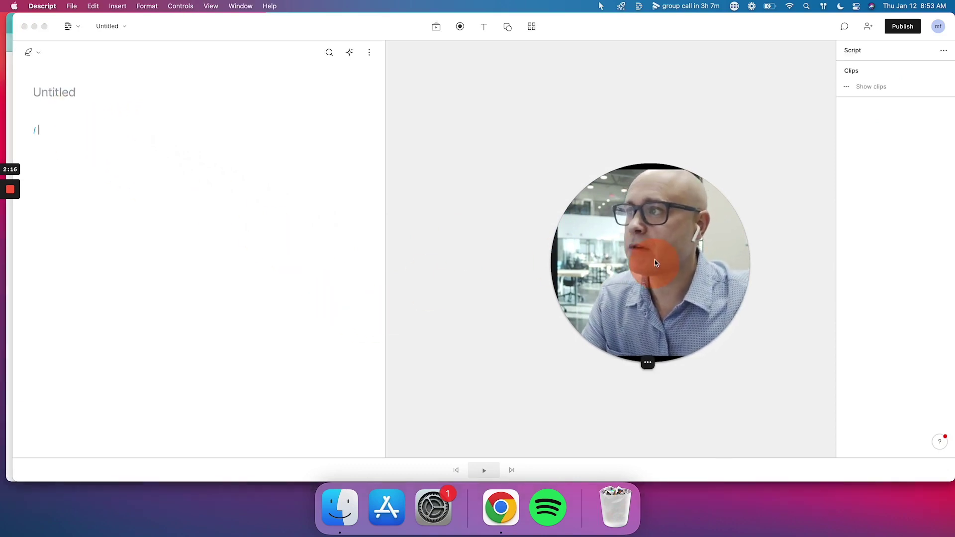
{"action": "left_click_drag", "start_coordinate": [649, 252], "coordinate": [630, 199]}
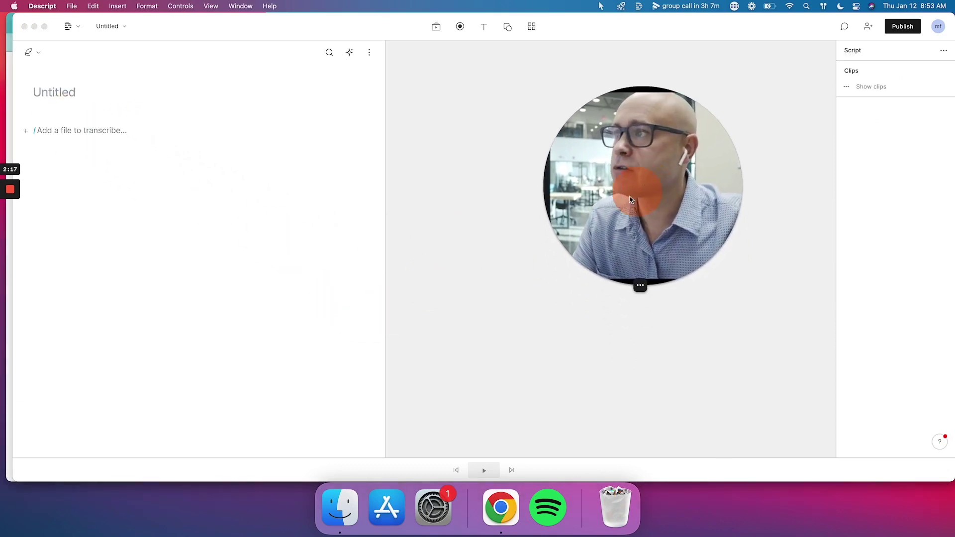
{"action": "left_click", "coordinate": [340, 507]}
{"action": "left_click", "coordinate": [516, 185]}
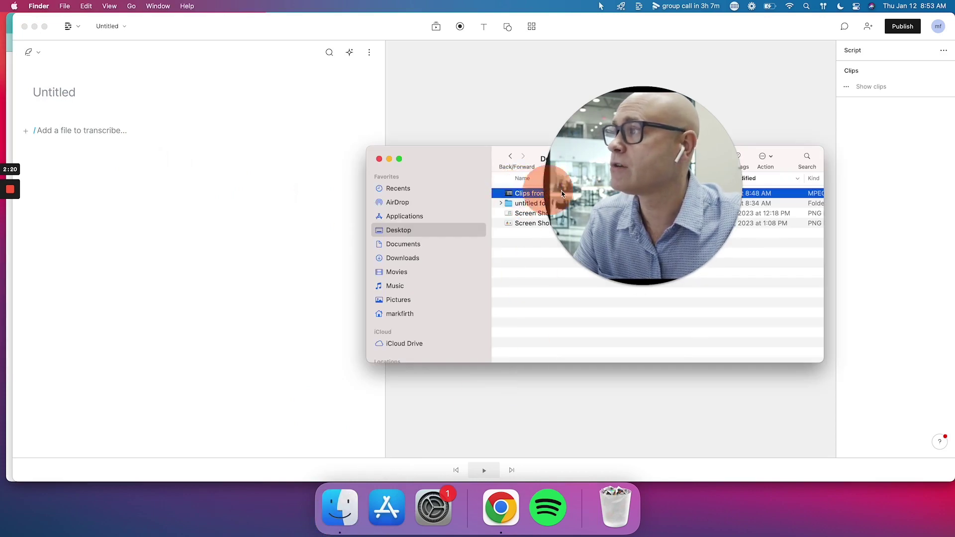
{"action": "left_click_drag", "start_coordinate": [559, 188], "coordinate": [724, 356]}
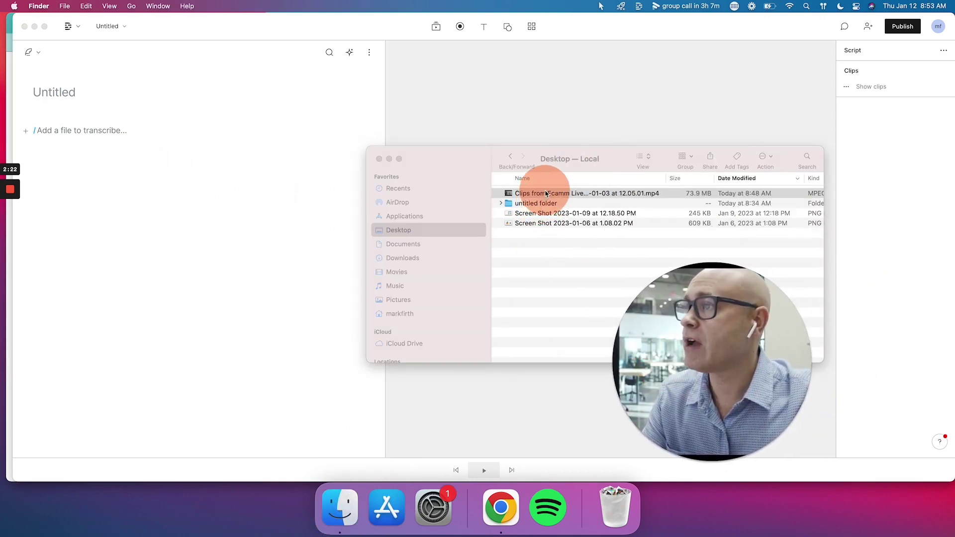
{"action": "left_click_drag", "start_coordinate": [546, 193], "coordinate": [112, 139]}
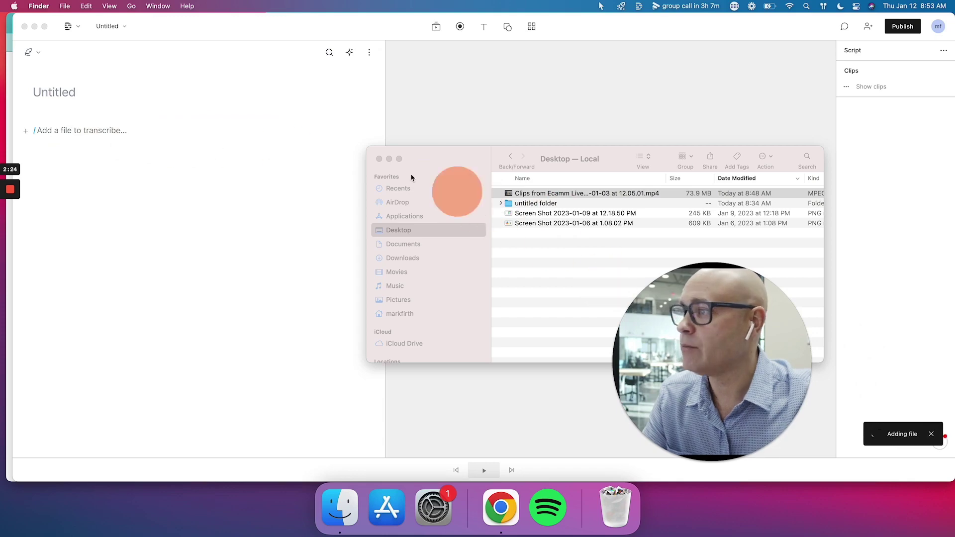
{"action": "left_click", "coordinate": [378, 159]}
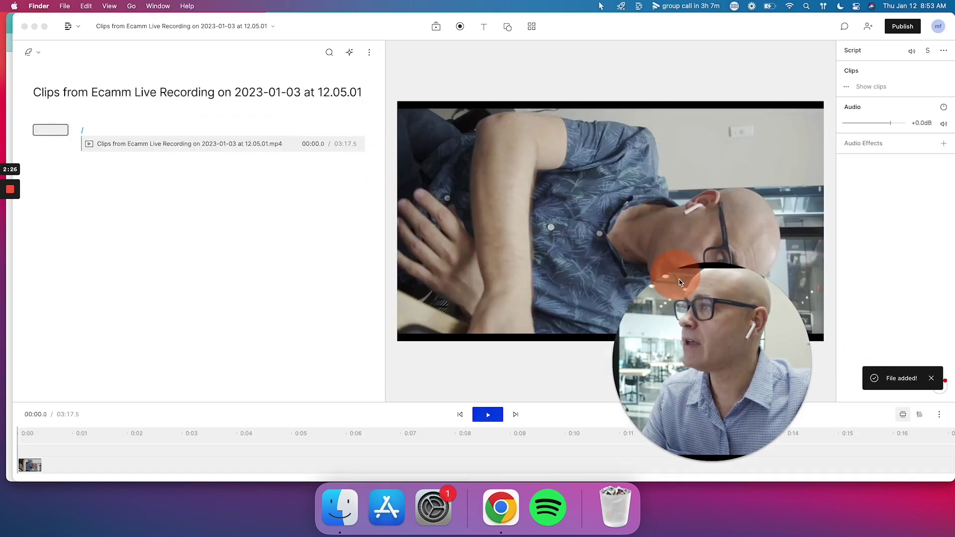
{"action": "left_click_drag", "start_coordinate": [688, 291], "coordinate": [209, 318]}
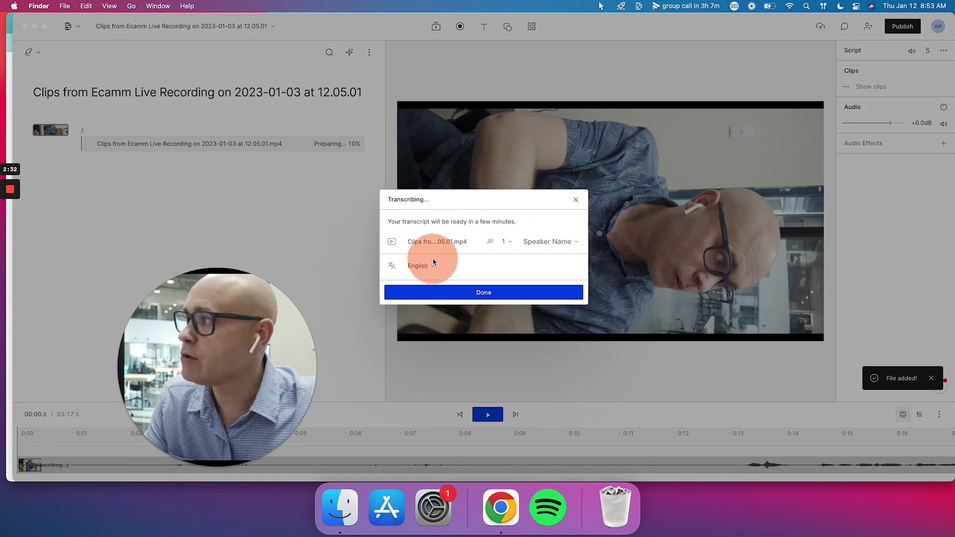
- Keep English transcription with 1 speaker and close the Transcribing dialog with Done
{"action": "left_click", "coordinate": [576, 243]}
{"action": "left_click", "coordinate": [576, 243]}
{"action": "left_click", "coordinate": [576, 242]}
{"action": "left_click", "coordinate": [547, 241]}
{"action": "left_click", "coordinate": [491, 292]}
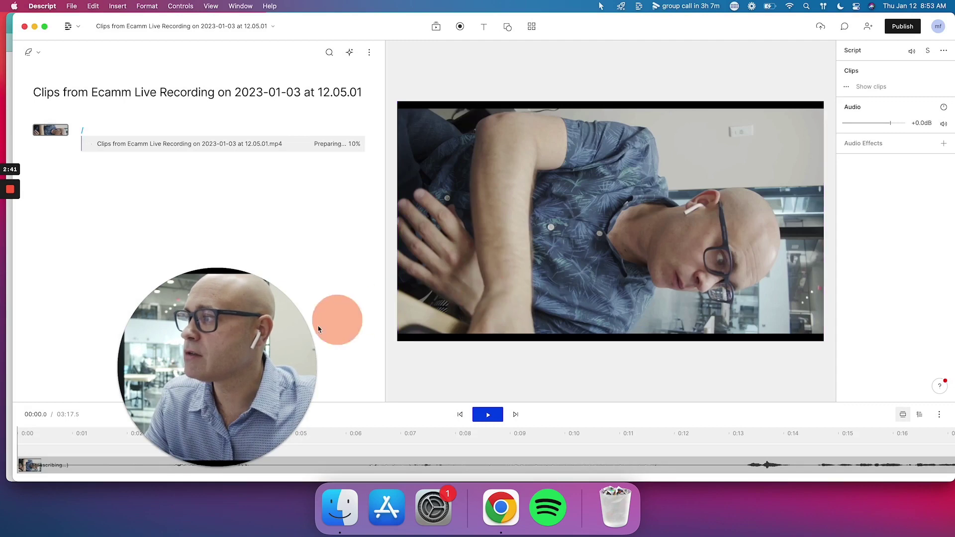
{"action": "left_click_drag", "start_coordinate": [319, 329], "coordinate": [420, 316]}
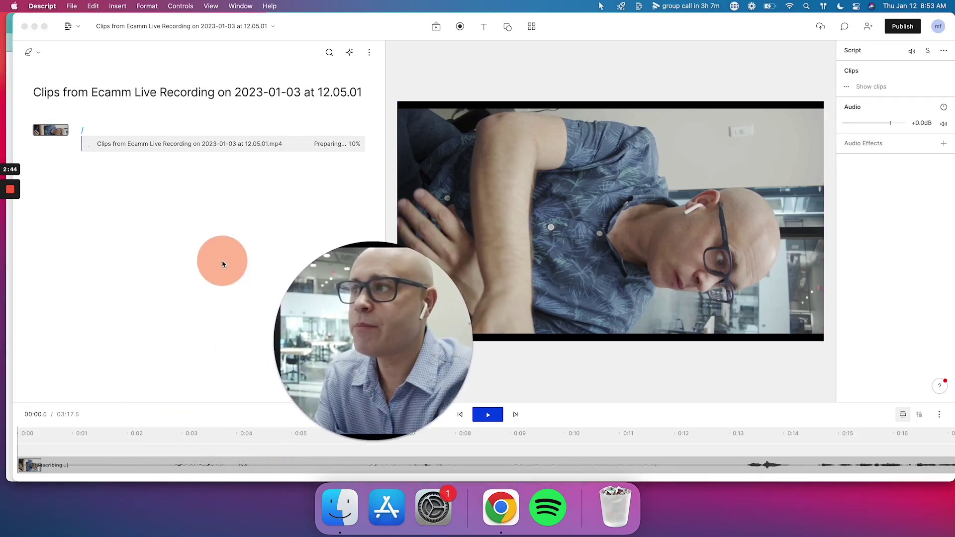
- Make the timeline panel taller and change its layer view while the transcript finishes
{"action": "left_click_drag", "start_coordinate": [352, 319], "coordinate": [265, 269]}
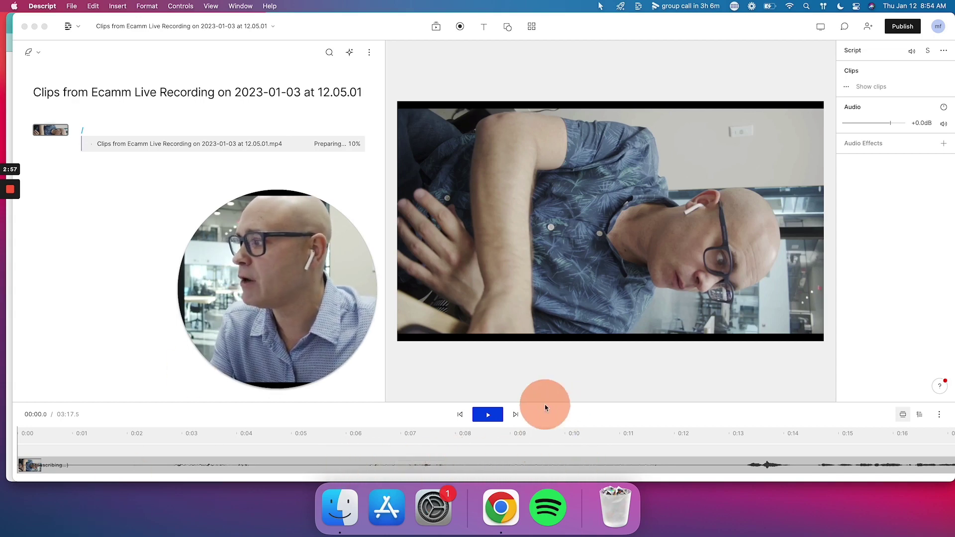
{"action": "left_click_drag", "start_coordinate": [544, 402], "coordinate": [537, 338]}
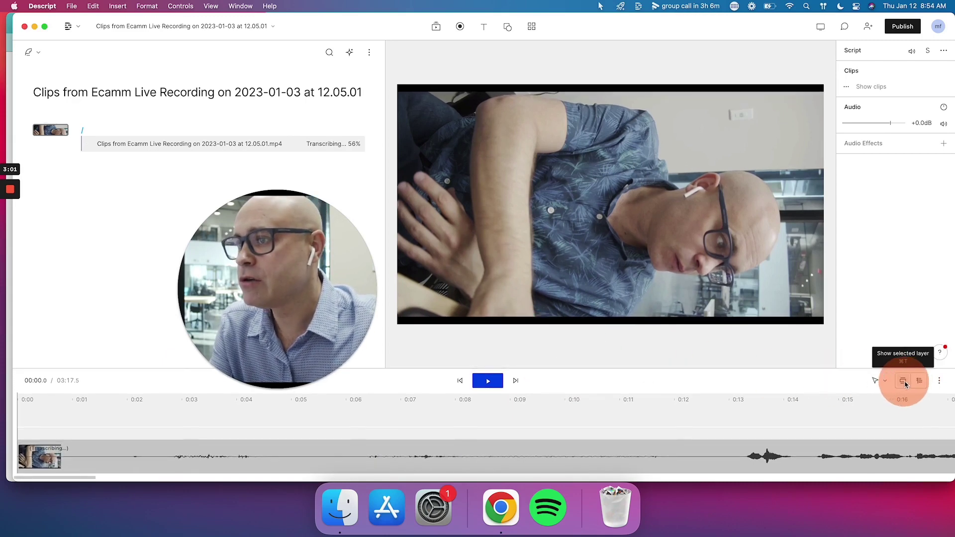
{"action": "left_click", "coordinate": [921, 382]}
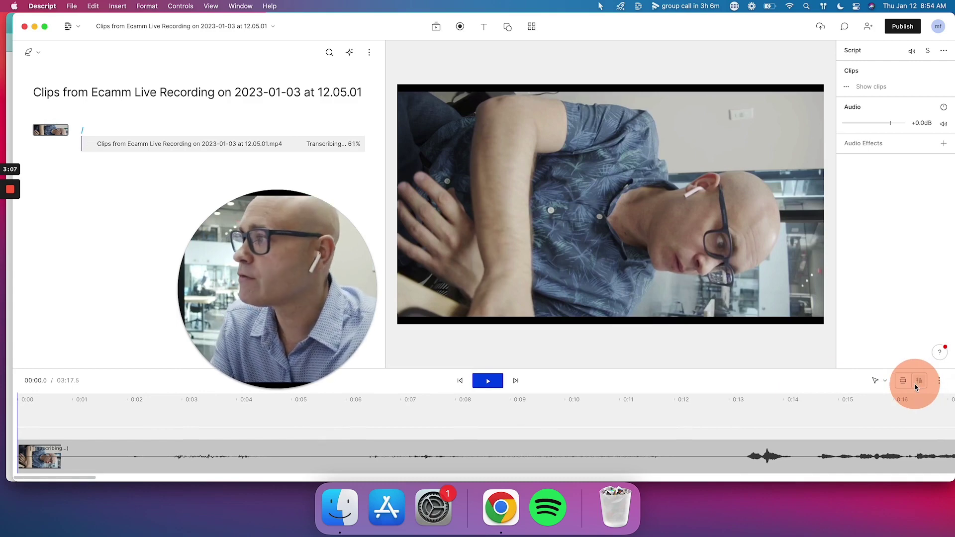
{"action": "left_click", "coordinate": [637, 231]}
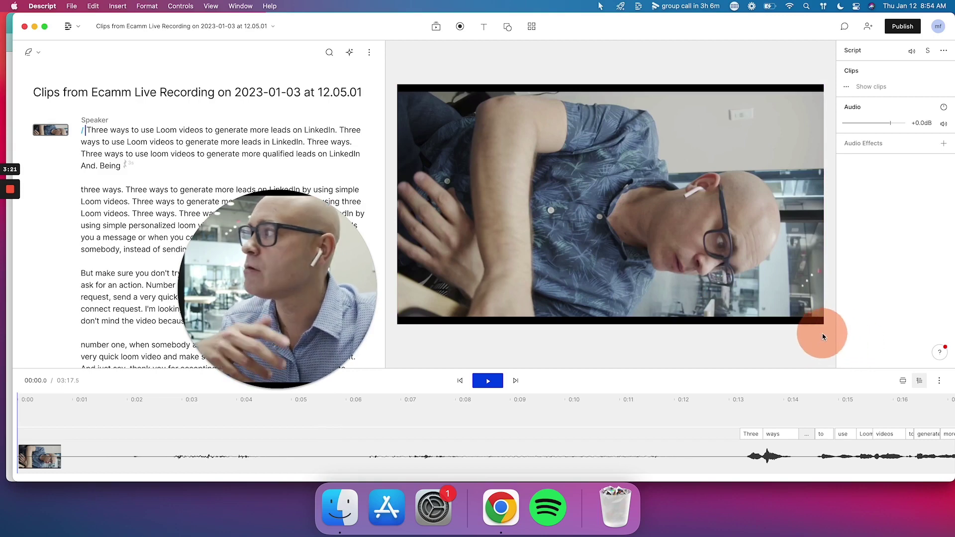
- Rotate the video clip 90° in the preview so the speaker stands upright
{"action": "left_click_drag", "start_coordinate": [299, 315], "coordinate": [513, 452]}
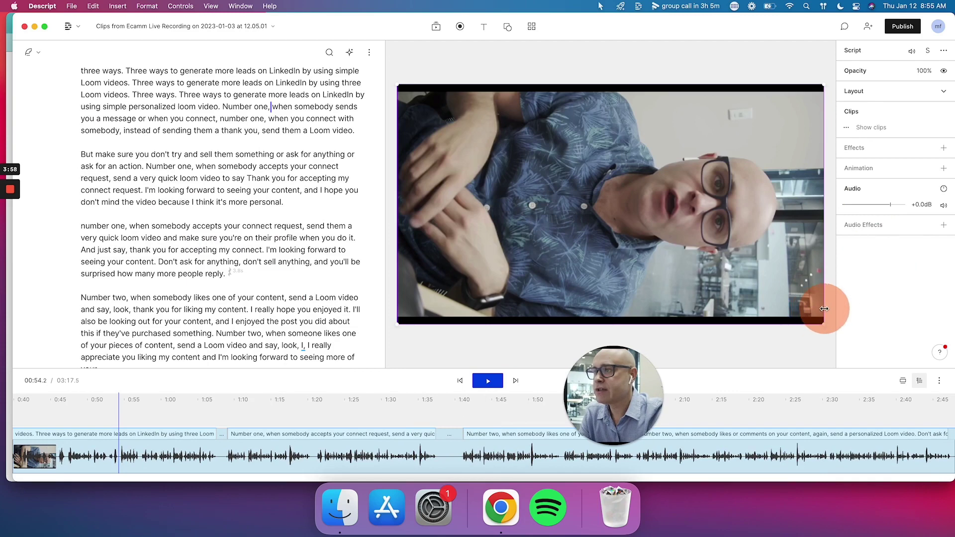
{"action": "left_click", "coordinate": [824, 309]}
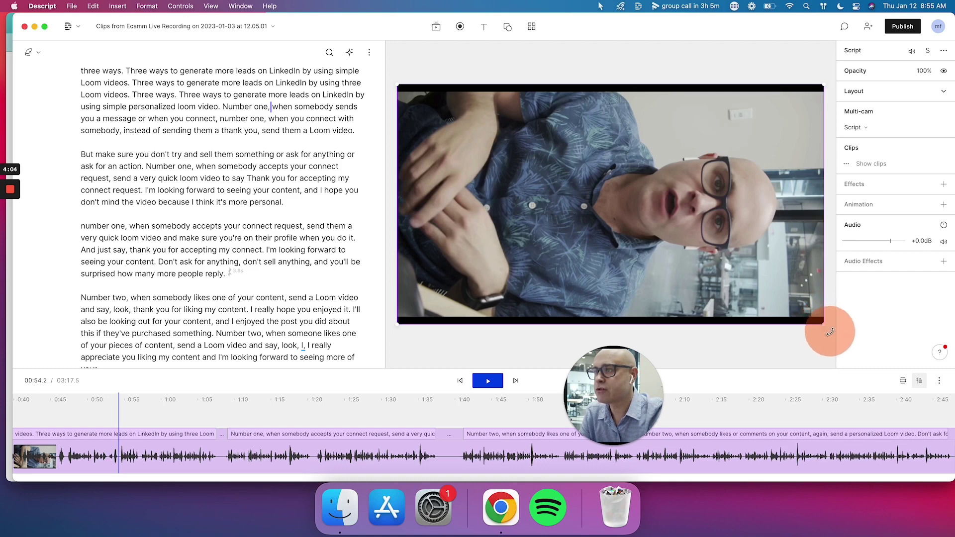
{"action": "left_click_drag", "start_coordinate": [830, 332], "coordinate": [659, 122]}
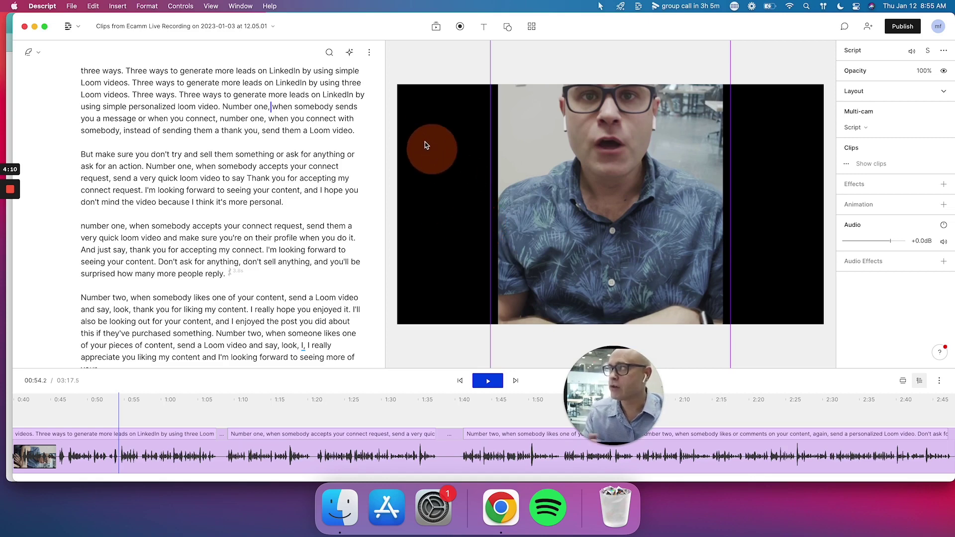
- Set the composition's video frame to Portrait
{"action": "left_click", "coordinate": [370, 52]}
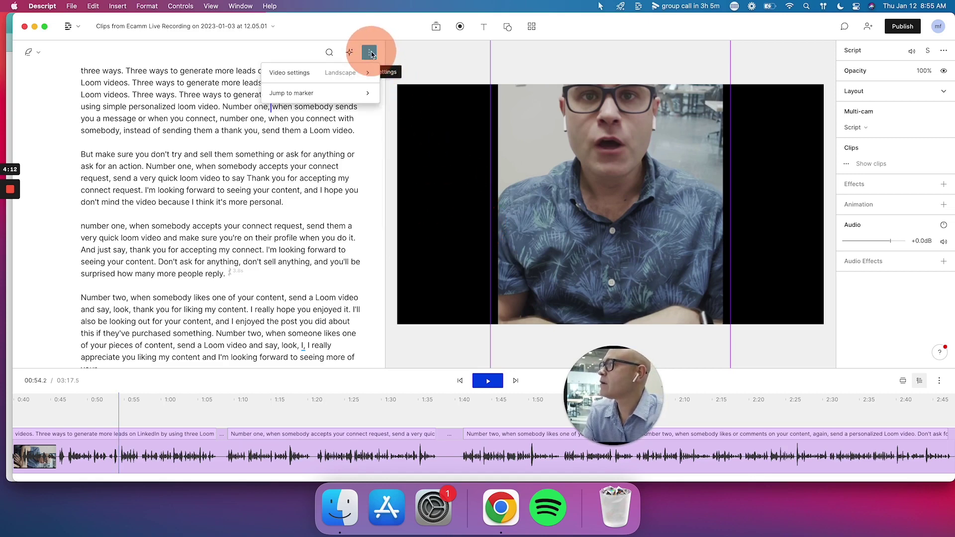
{"action": "mouse_move", "coordinate": [296, 73]}
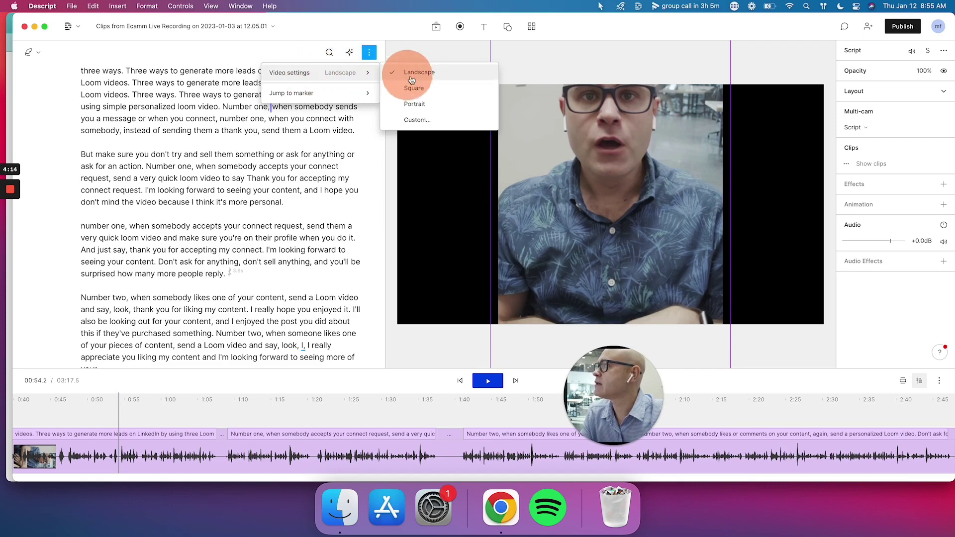
{"action": "left_click", "coordinate": [415, 103]}
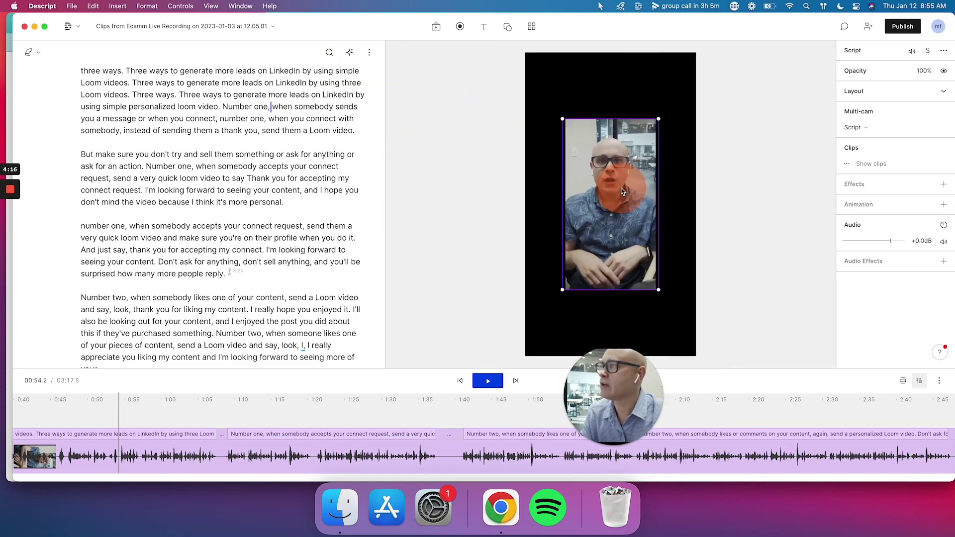
- Move and scale the video layer so it fills the portrait canvas edge to edge
{"action": "left_click_drag", "start_coordinate": [621, 191], "coordinate": [571, 124]}
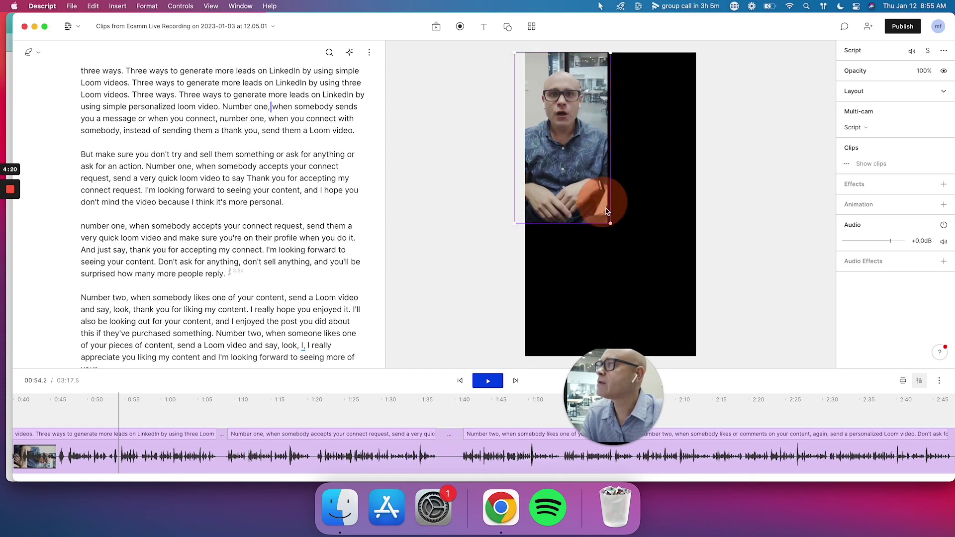
{"action": "left_click_drag", "start_coordinate": [610, 224], "coordinate": [778, 406]}
{"action": "left_click_drag", "start_coordinate": [659, 301], "coordinate": [659, 291]}
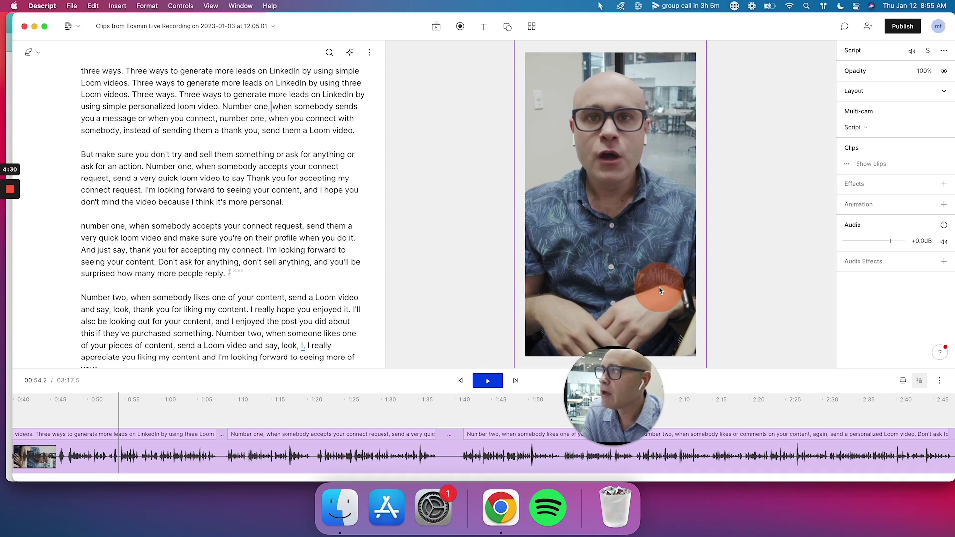
{"action": "left_click_drag", "start_coordinate": [659, 291], "coordinate": [658, 291]}
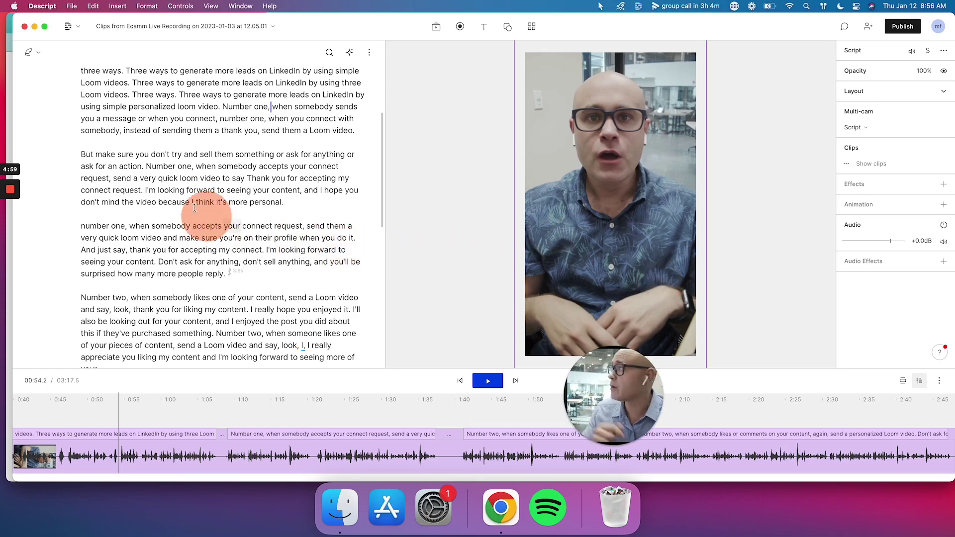
- Rename the composition to 'Example' from the Compositions list
{"action": "scroll", "coordinate": [189, 204], "scroll_direction": "up", "scroll_amount": 5}
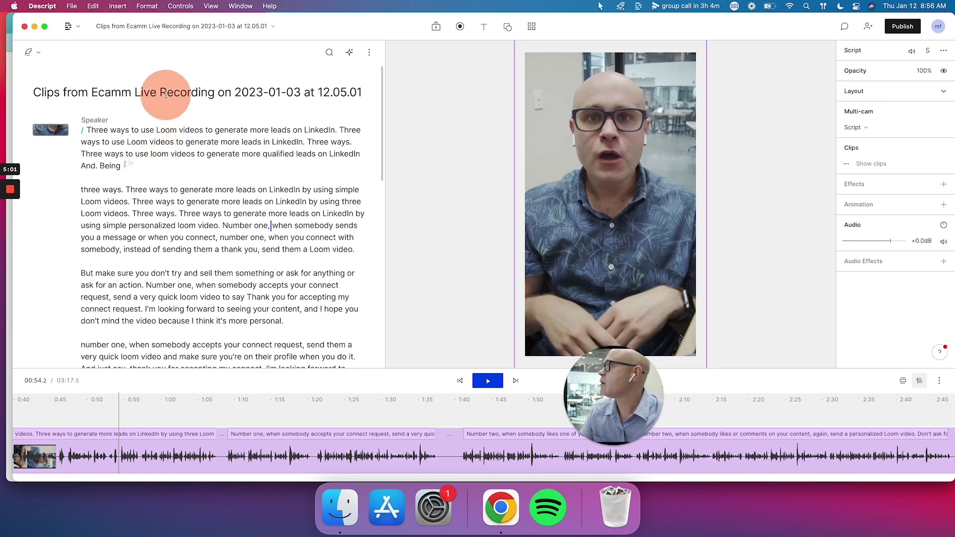
{"action": "left_click", "coordinate": [166, 30]}
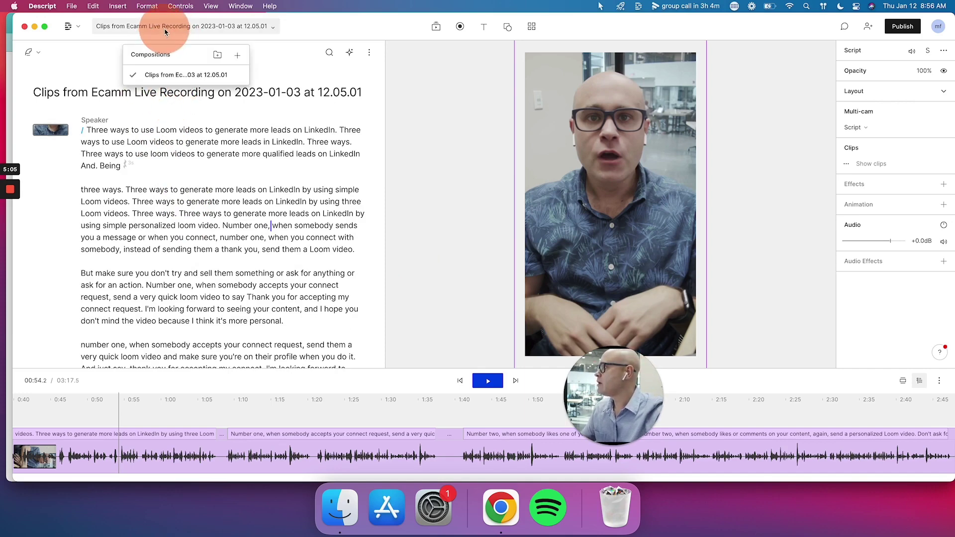
{"action": "left_click", "coordinate": [257, 26]}
{"action": "left_click", "coordinate": [271, 26]}
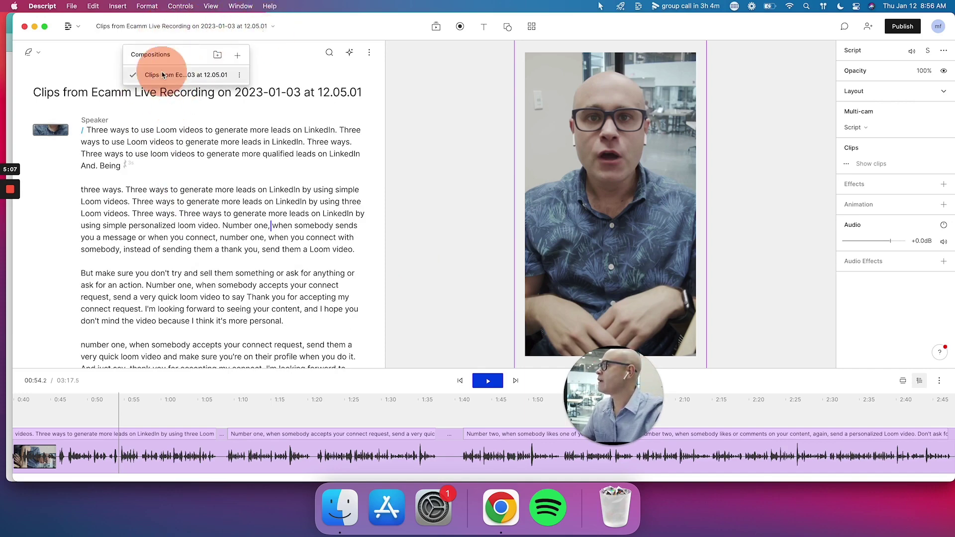
{"action": "left_click", "coordinate": [276, 45]}
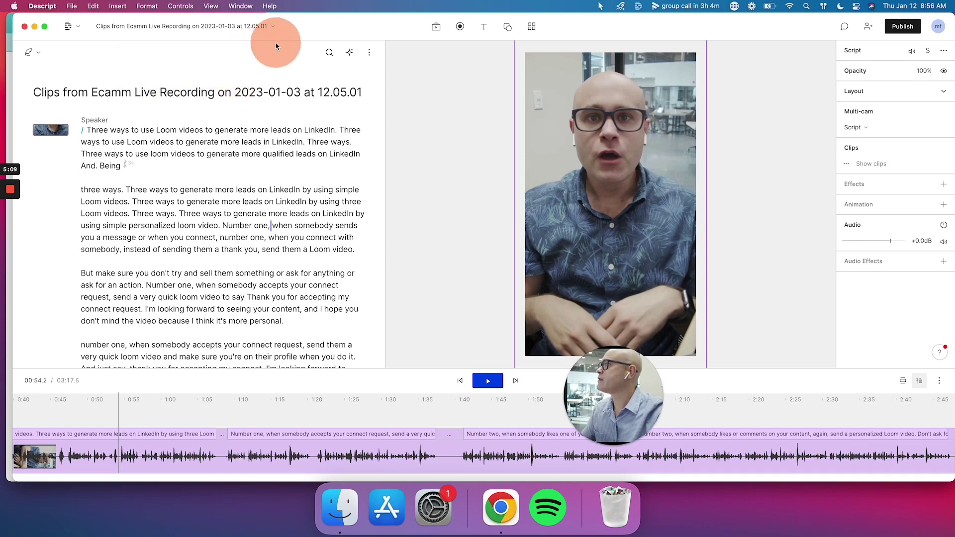
{"action": "left_click", "coordinate": [269, 25]}
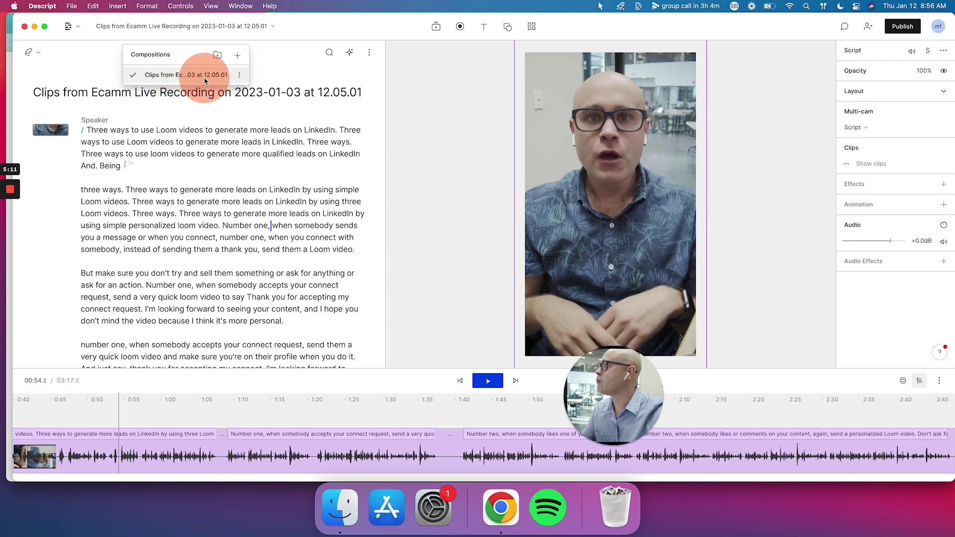
{"action": "left_click", "coordinate": [240, 75]}
{"action": "left_click", "coordinate": [273, 76]}
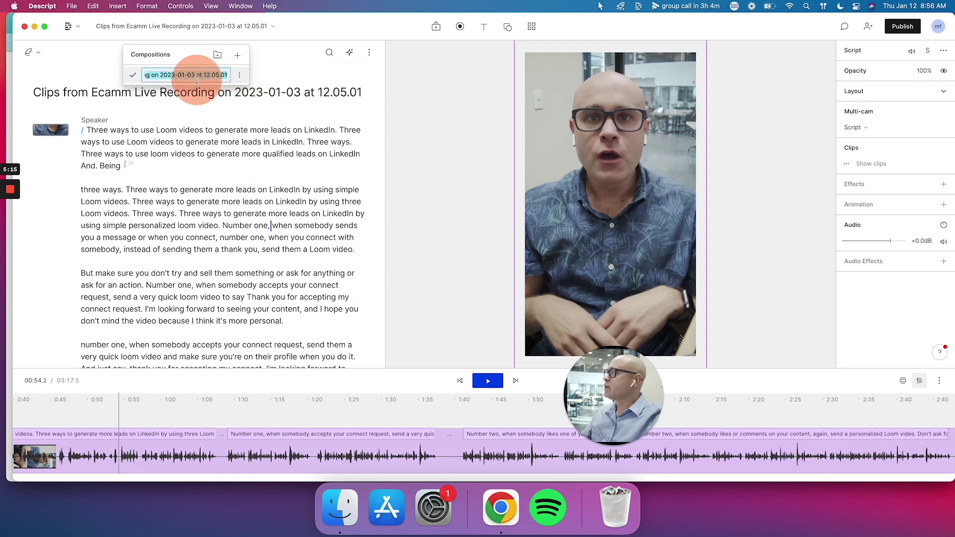
{"action": "type", "text": "Examp"}
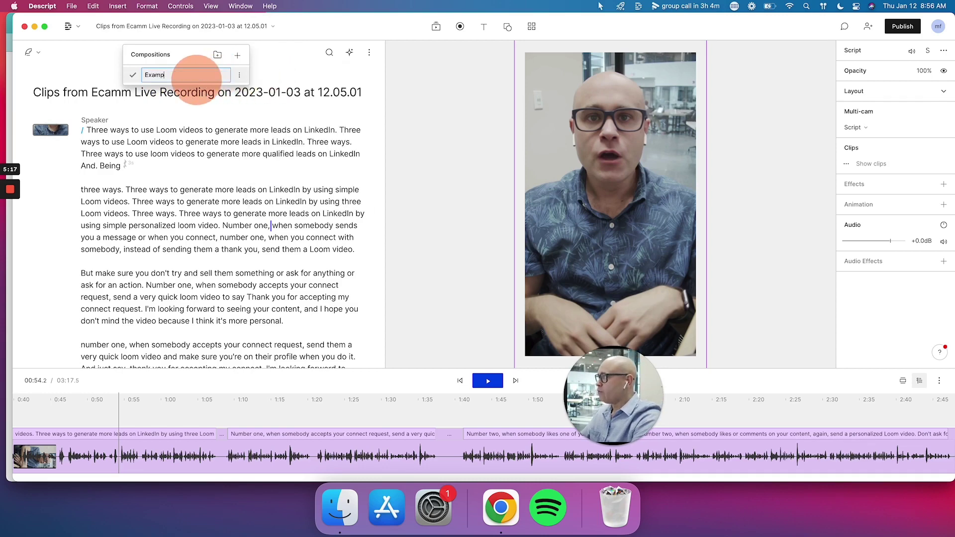
{"action": "type", "text": "le"}
{"action": "key", "text": "Return"}
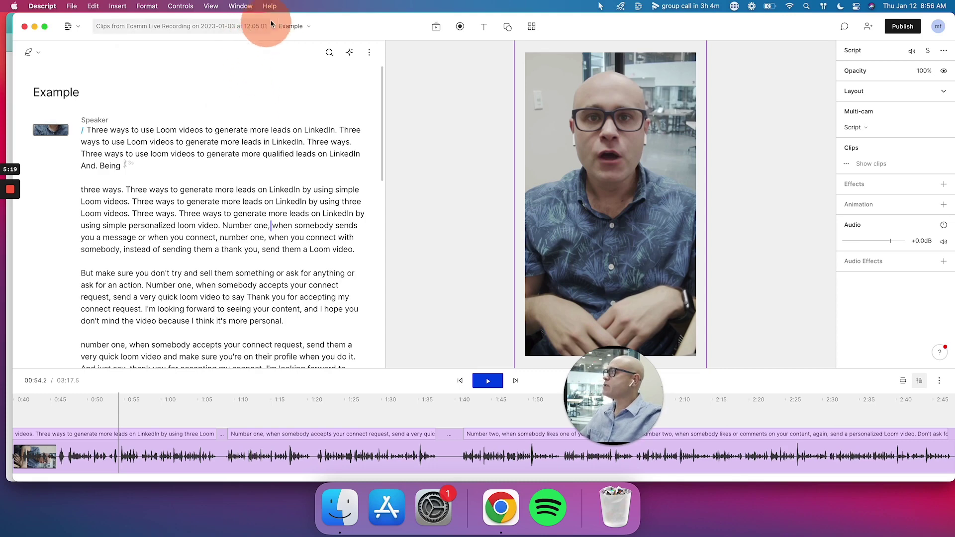
- Append 'Base' to the name so the composition is called 'Example Base'
{"action": "left_click", "coordinate": [306, 26]}
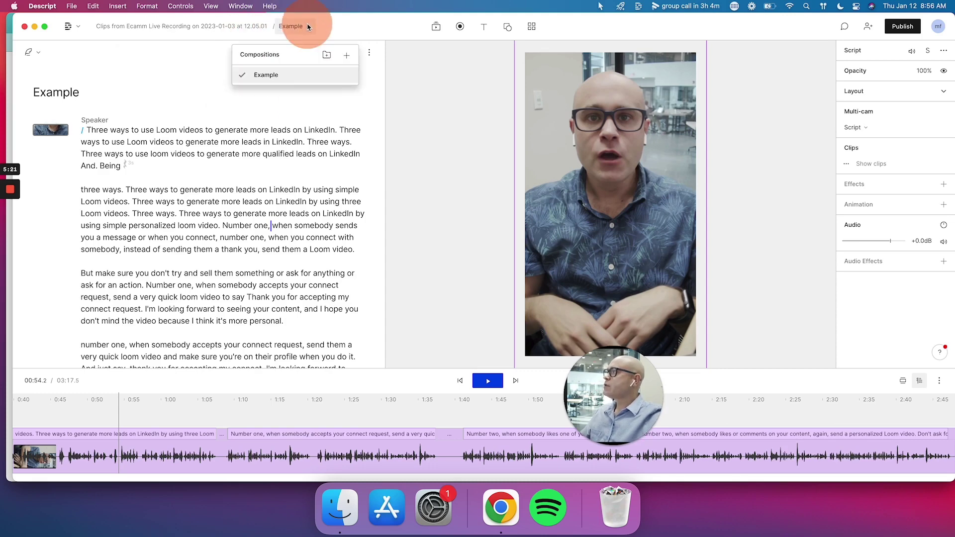
{"action": "left_click", "coordinate": [348, 76]}
{"action": "left_click", "coordinate": [394, 74]}
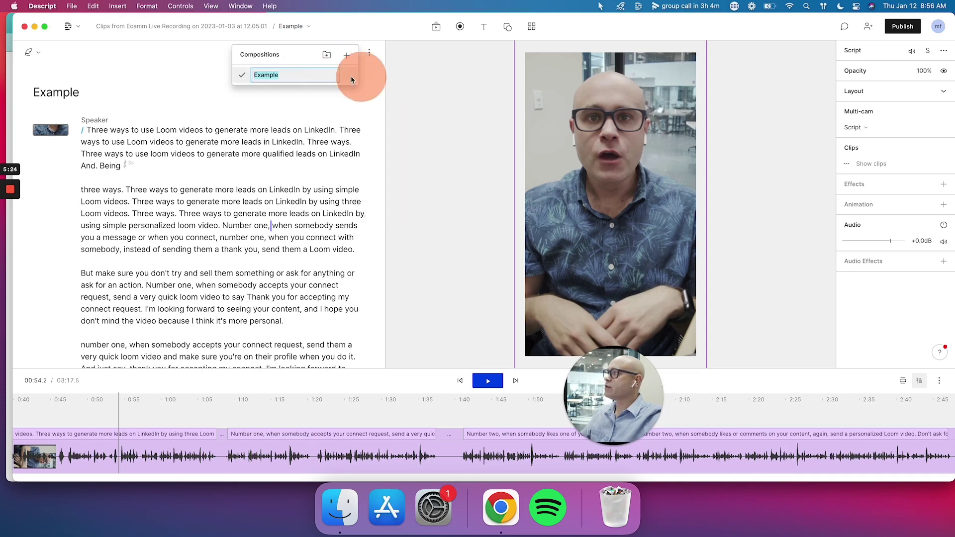
{"action": "left_click", "coordinate": [304, 76]}
{"action": "type", "text": "Base"}
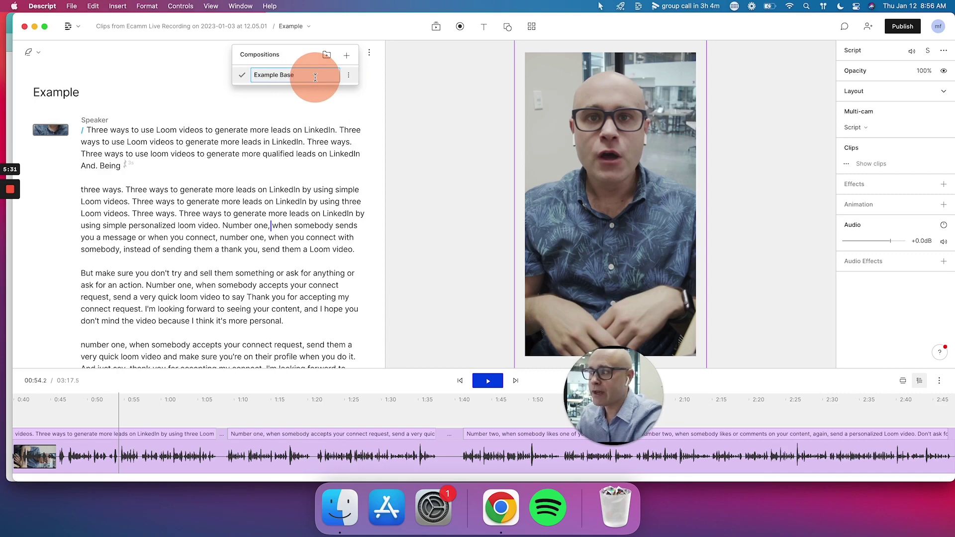
{"action": "key", "text": "Return"}
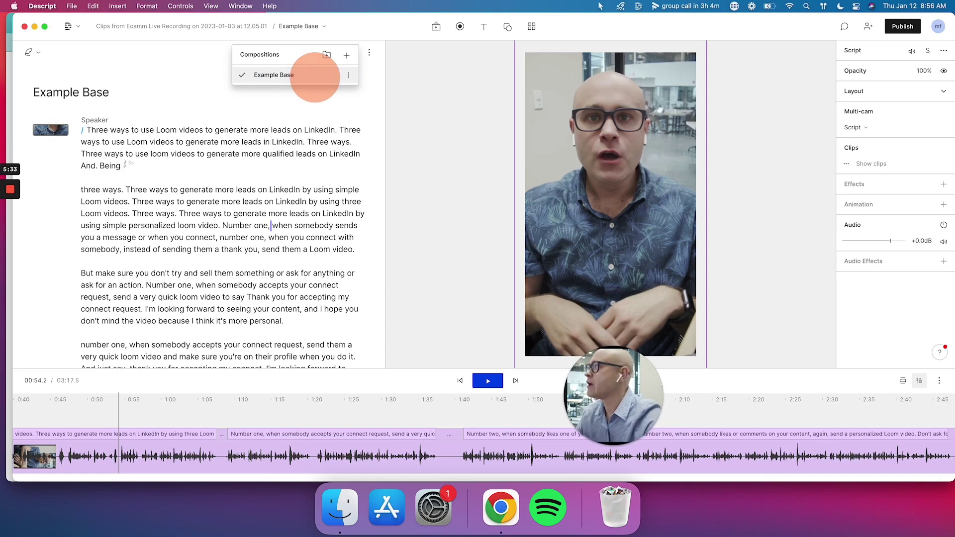
- Duplicate Example Base and replace the 'Copy of Example Base' title with 'V1.0'
{"action": "left_click", "coordinate": [348, 74]}
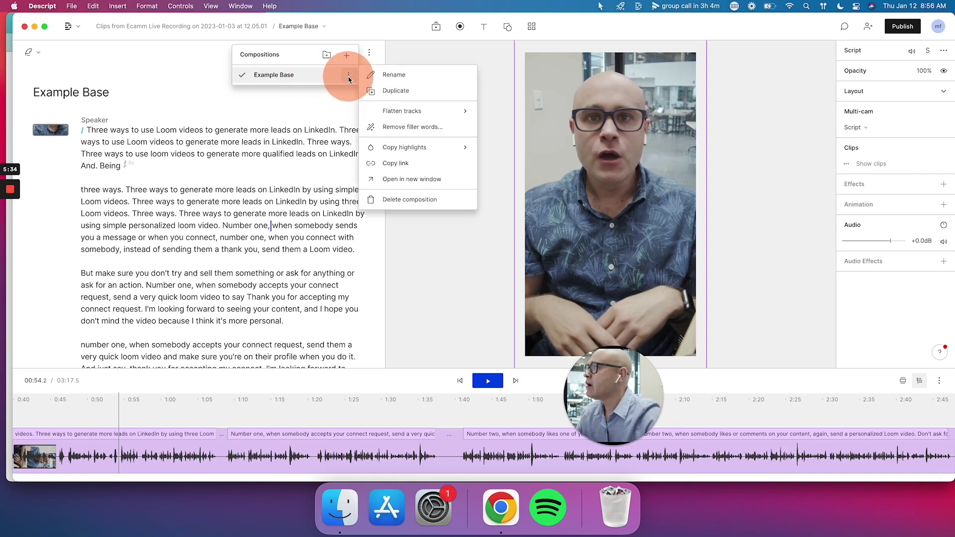
{"action": "left_click", "coordinate": [381, 91]}
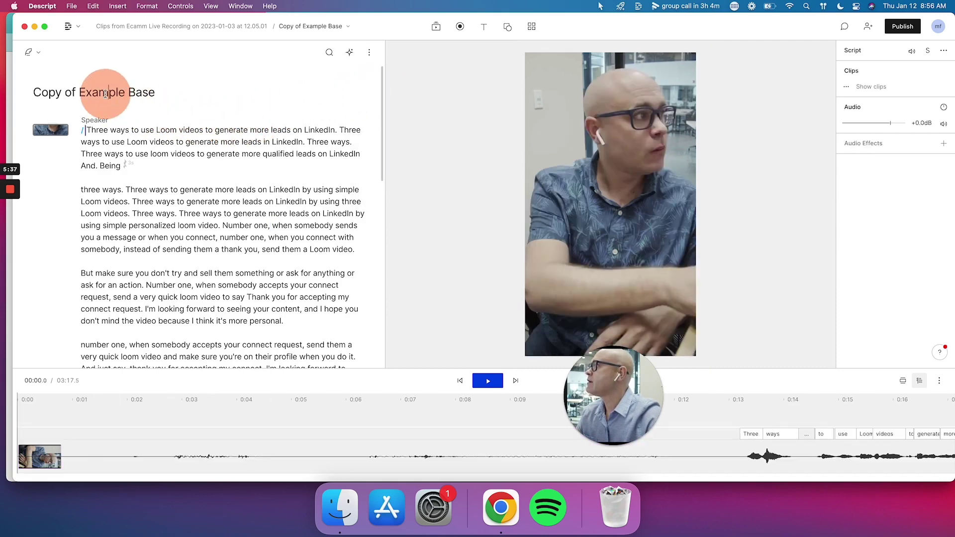
{"action": "left_click", "coordinate": [349, 27]}
{"action": "left_click", "coordinate": [159, 91]}
{"action": "triple_click", "coordinate": [158, 92]}
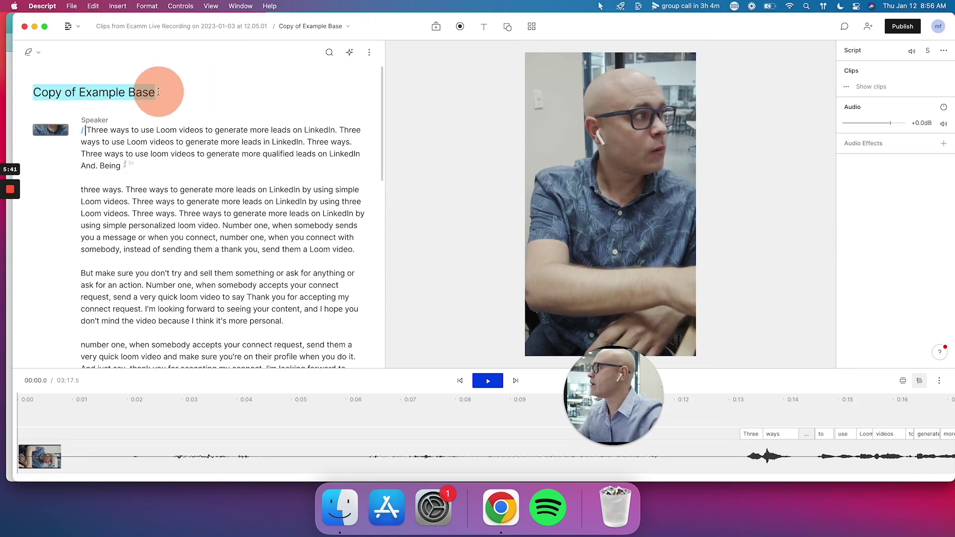
{"action": "type", "text": "V1.0"}
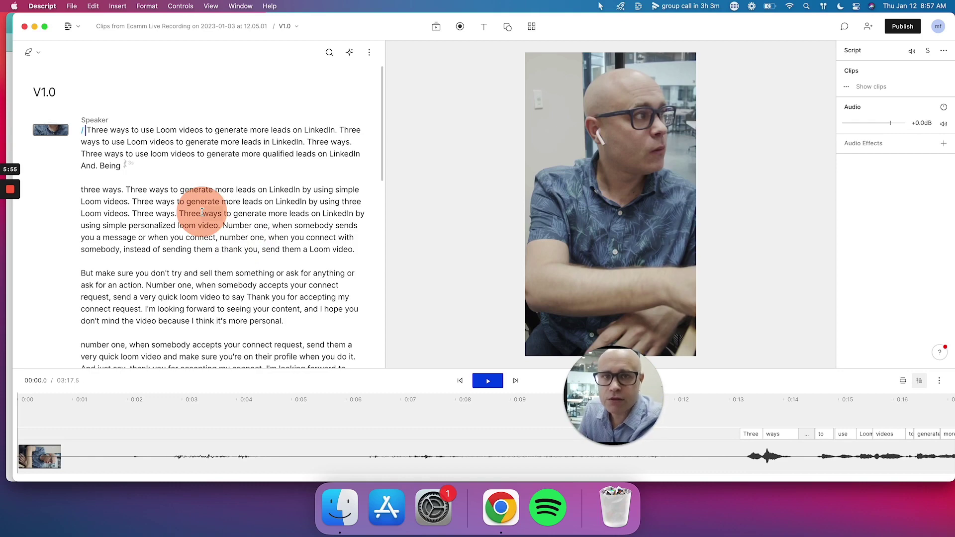
- Select the duplicated opening takes at the top of the transcript, up to the final take
{"action": "left_click", "coordinate": [89, 130]}
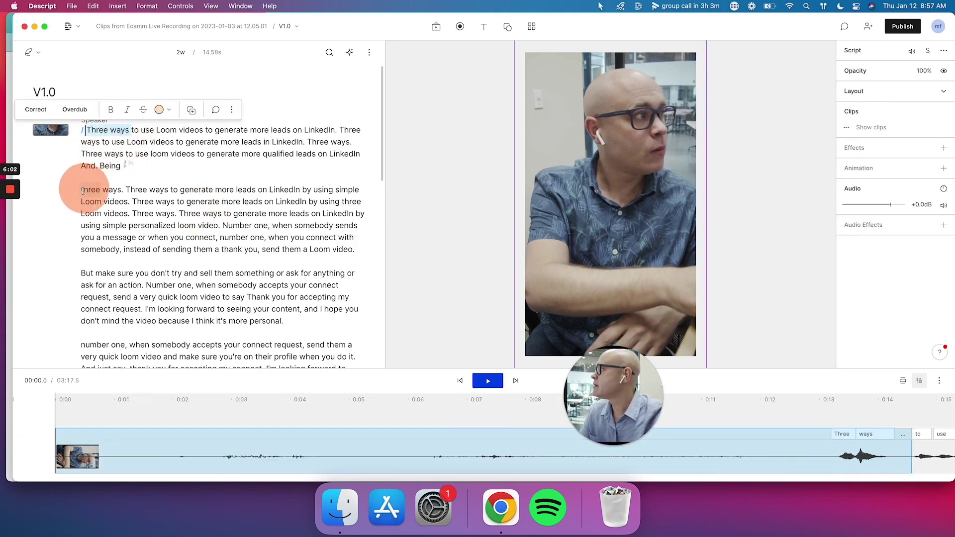
{"action": "left_click", "coordinate": [111, 194]}
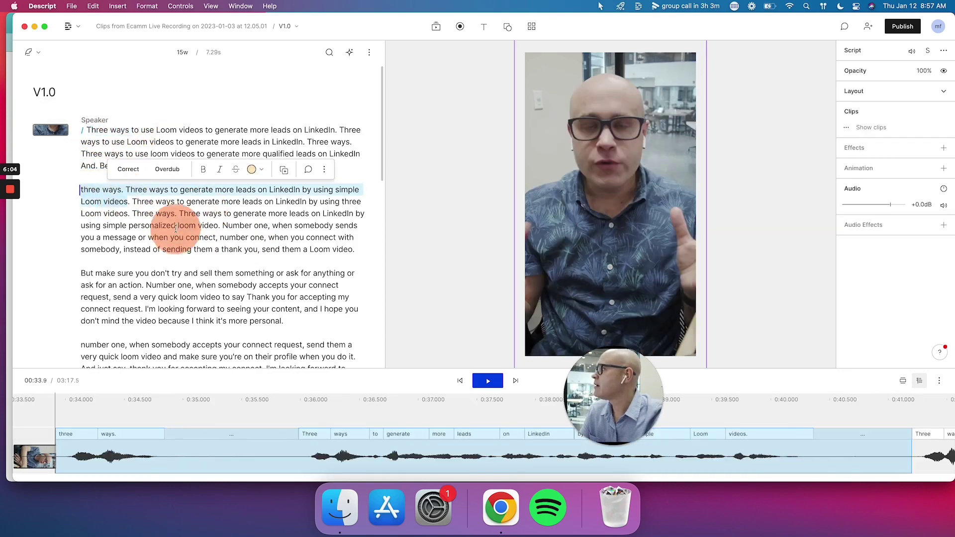
{"action": "left_click_drag", "start_coordinate": [200, 215], "coordinate": [221, 218]}
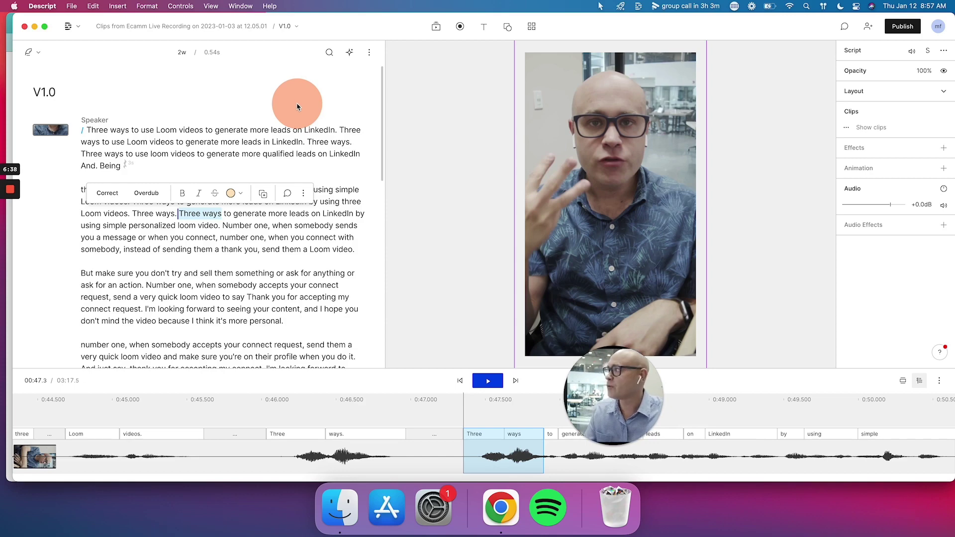
{"action": "left_click", "coordinate": [230, 130]}
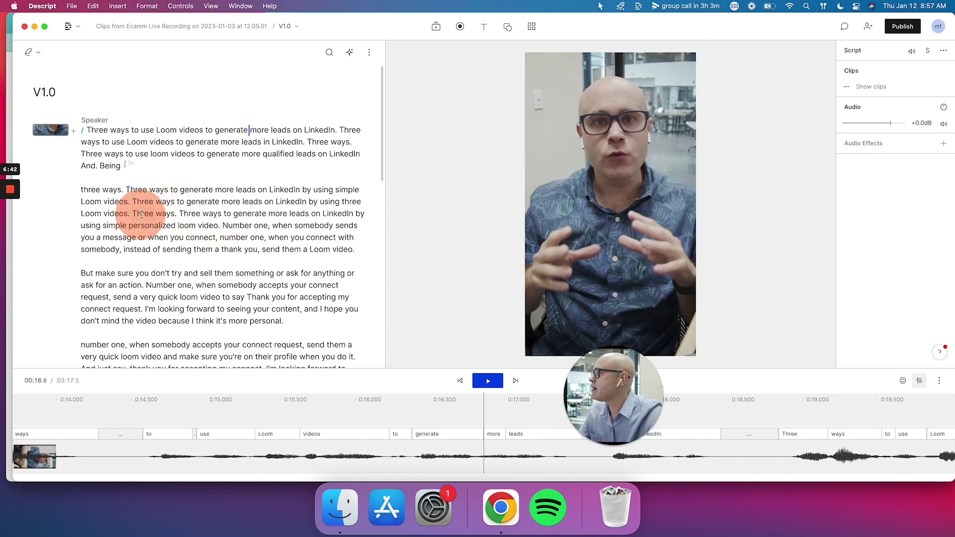
{"action": "left_click_drag", "start_coordinate": [178, 214], "coordinate": [85, 134]}
- Delete the repeated opening text and the duplicated 'Number one' paragraphs
{"action": "key", "text": "BackSpace"}
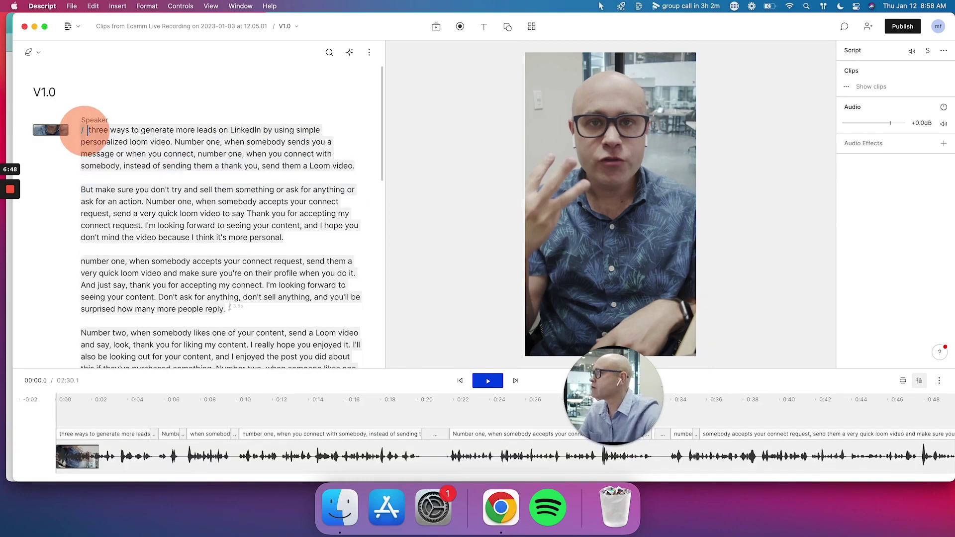
{"action": "left_click_drag", "start_coordinate": [175, 142], "coordinate": [221, 141]}
{"action": "left_click_drag", "start_coordinate": [146, 201], "coordinate": [189, 201]}
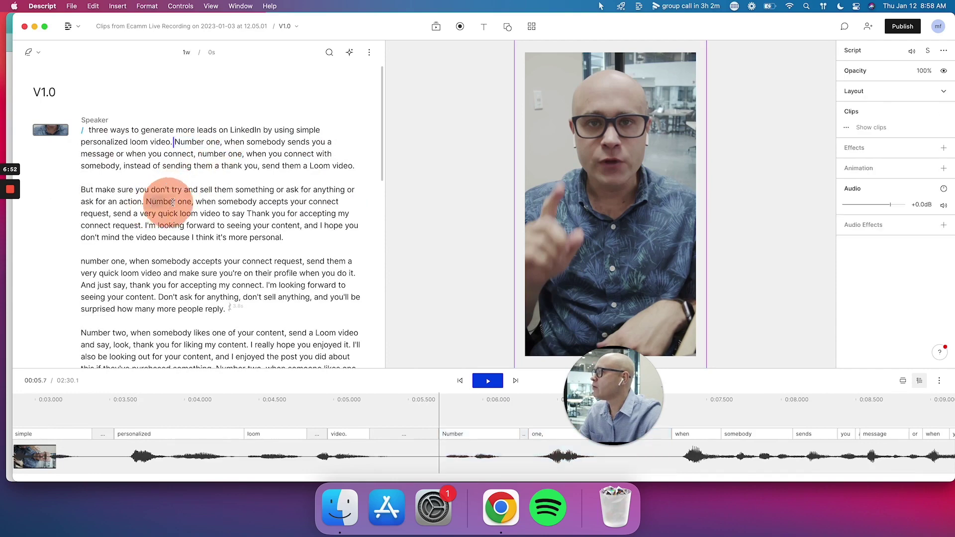
{"action": "left_click_drag", "start_coordinate": [135, 261], "coordinate": [92, 266]}
{"action": "left_click_drag", "start_coordinate": [284, 236], "coordinate": [175, 142]}
{"action": "key", "text": "BackSpace"}
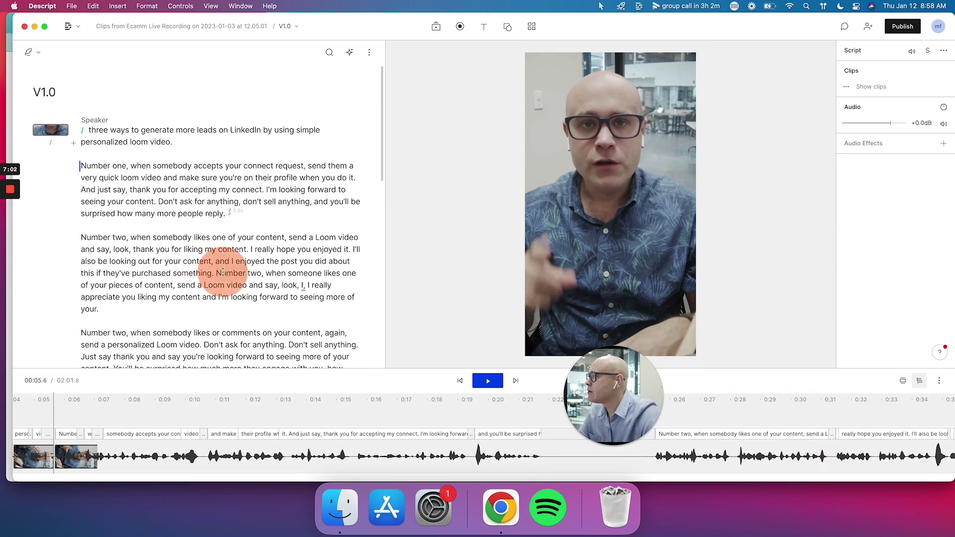
- Delete the duplicate 'Number two' takes and the leftover empty line, keeping the LinkedIn-likes version
{"action": "scroll", "coordinate": [223, 272], "scroll_direction": "down", "scroll_amount": 3}
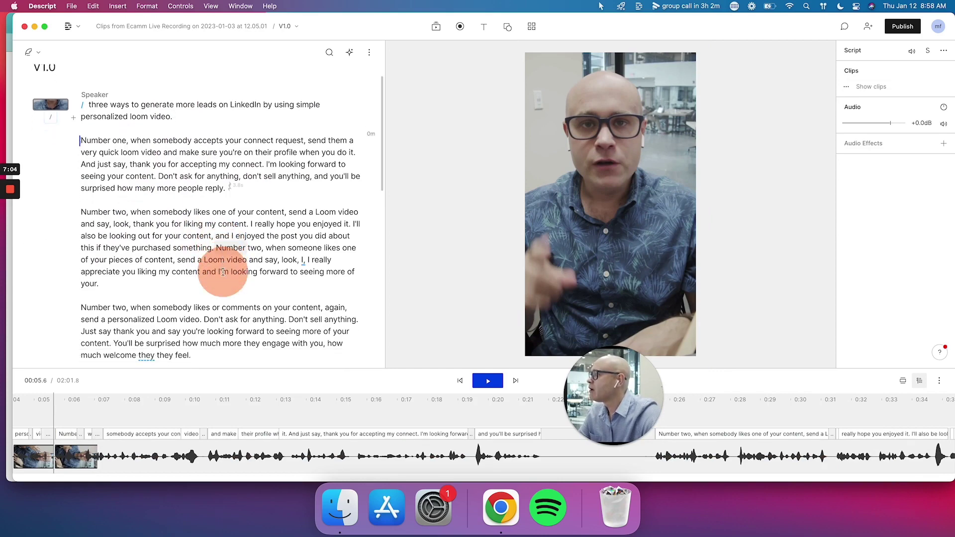
{"action": "left_click_drag", "start_coordinate": [102, 272], "coordinate": [81, 199]}
{"action": "key", "text": "BackSpace"}
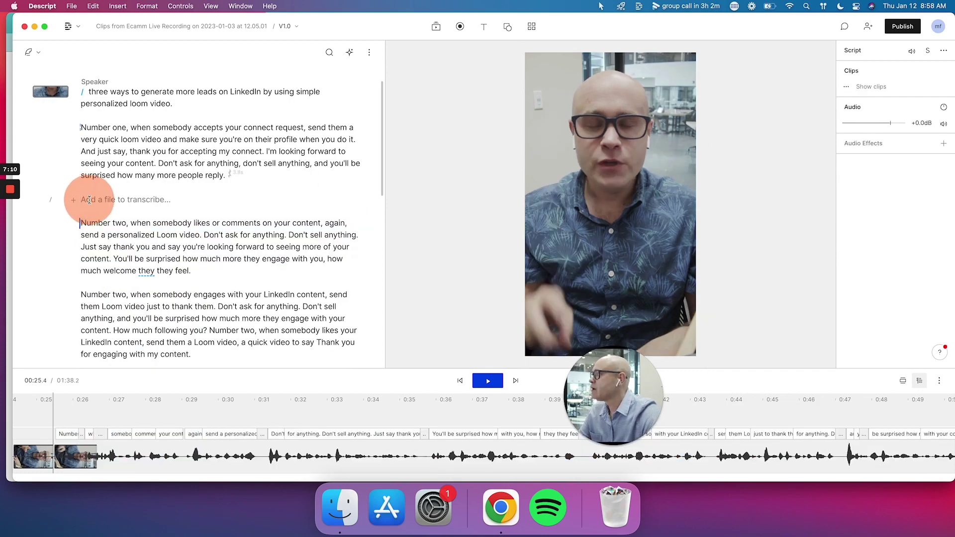
{"action": "key", "text": "BackSpace"}
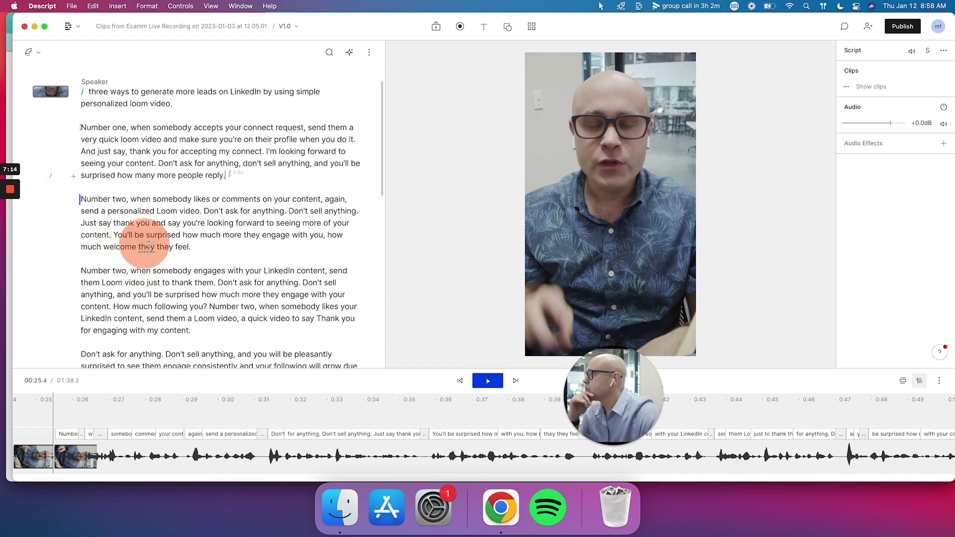
{"action": "left_click_drag", "start_coordinate": [204, 255], "coordinate": [80, 200]}
{"action": "key", "text": "BackSpace"}
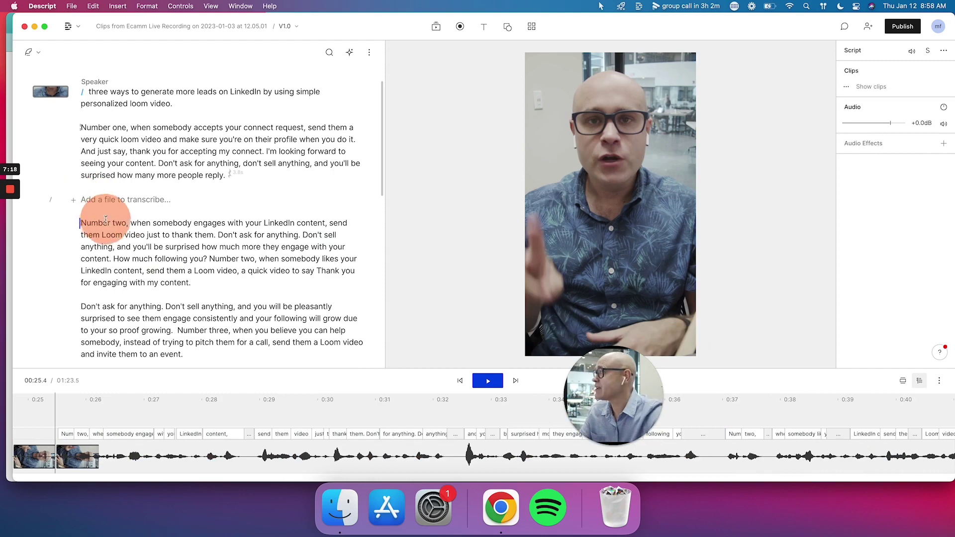
{"action": "left_click_drag", "start_coordinate": [208, 246], "coordinate": [85, 215]}
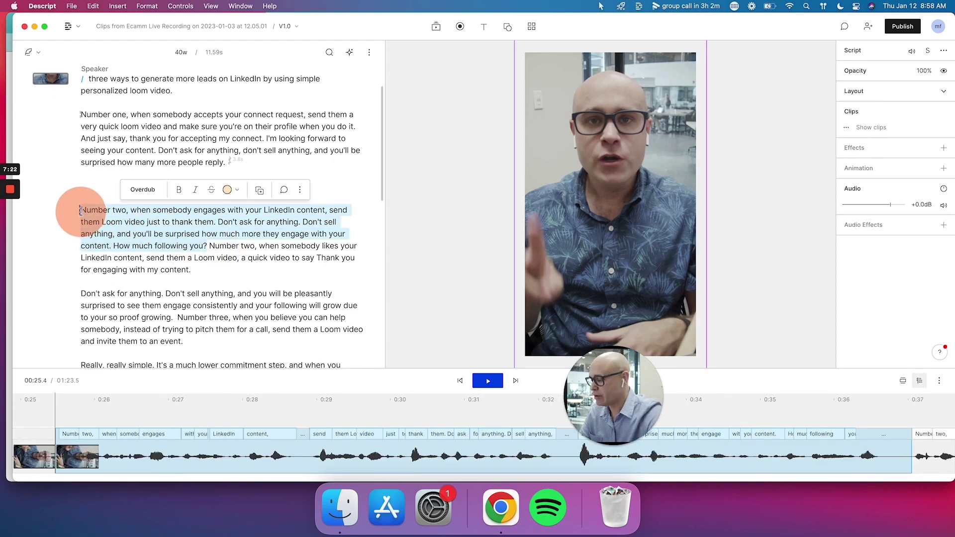
{"action": "key", "text": "BackSpace"}
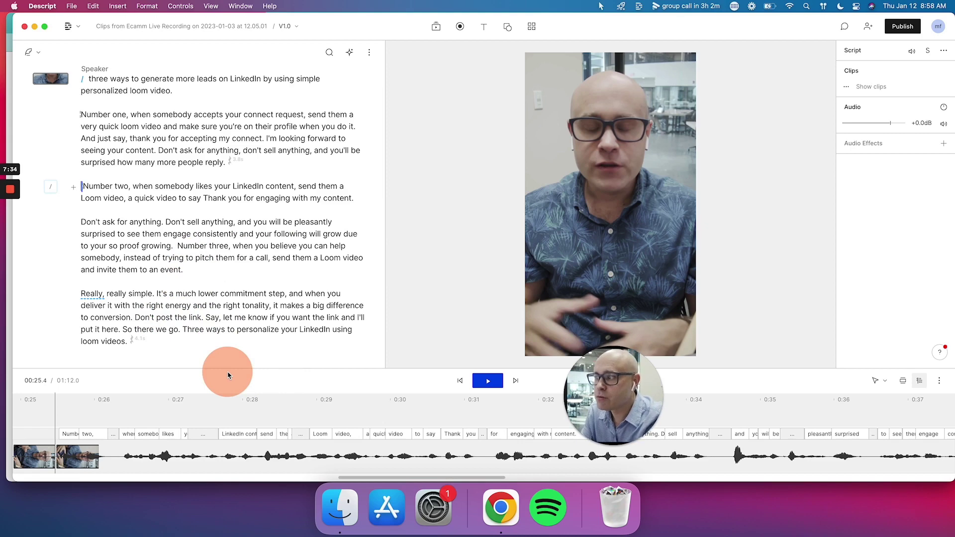
- Split the clip where the speech ends and delete the silent trailing piece
{"action": "scroll", "coordinate": [230, 395], "scroll_direction": "down", "scroll_amount": 5}
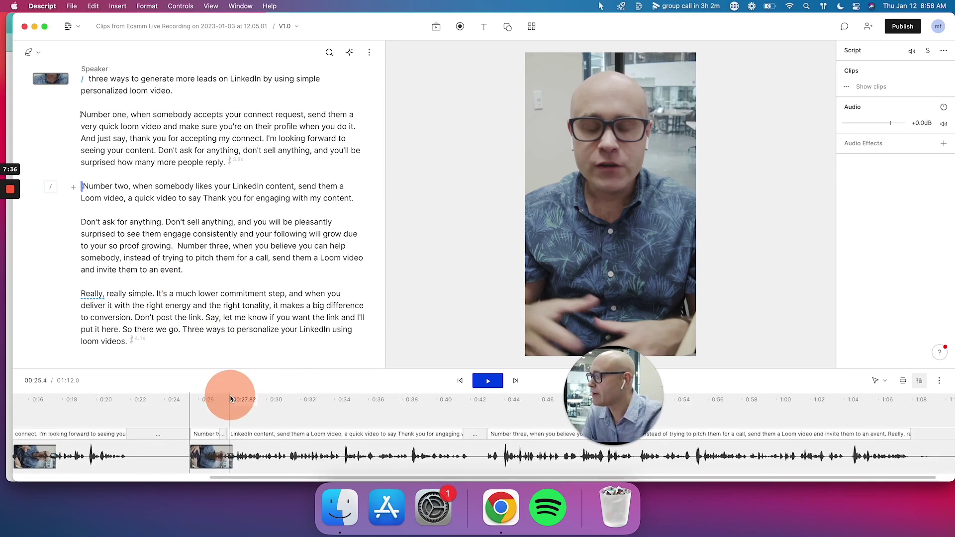
{"action": "mouse_move", "coordinate": [647, 413]}
{"action": "left_mouse_down"}
{"action": "mouse_move", "coordinate": [641, 338]}
{"action": "mouse_move", "coordinate": [675, 266]}
{"action": "left_mouse_up"}
{"action": "left_click", "coordinate": [684, 423]}
{"action": "left_click", "coordinate": [681, 441]}
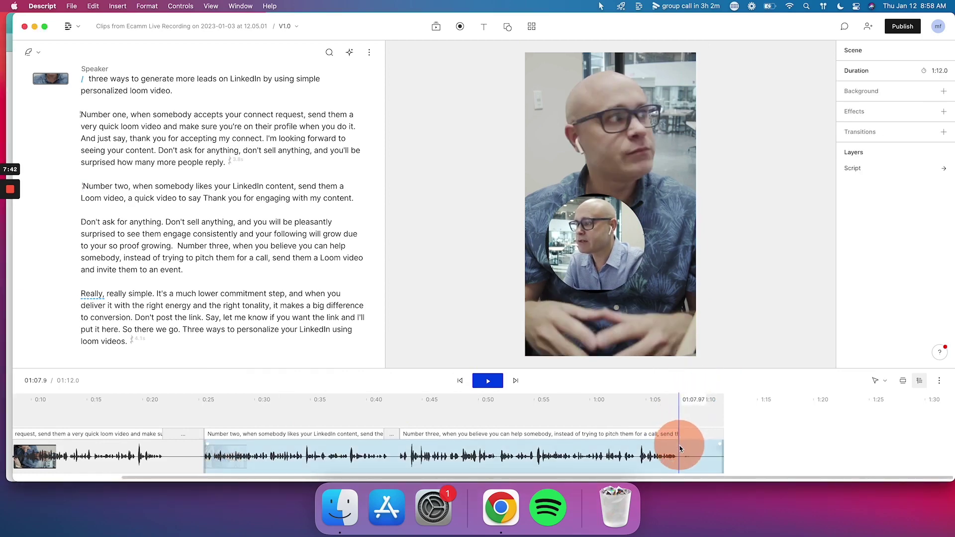
{"action": "right_click", "coordinate": [680, 451]}
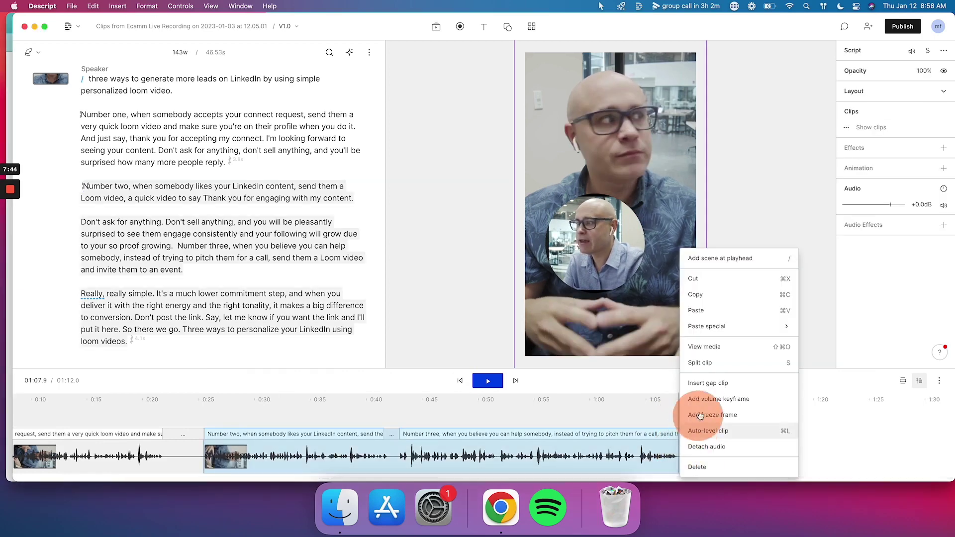
{"action": "left_click", "coordinate": [698, 367]}
{"action": "left_click", "coordinate": [698, 452]}
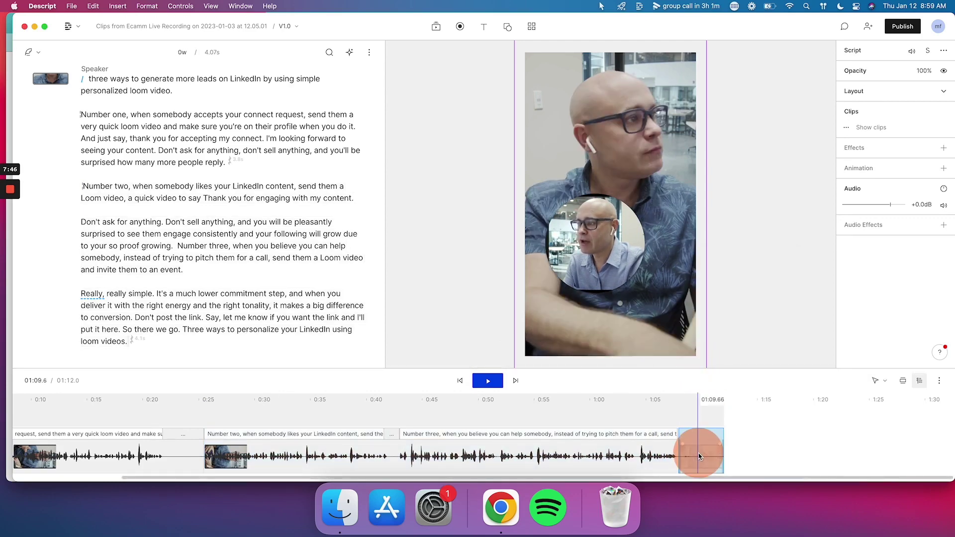
{"action": "key", "text": "Delete"}
- Shorten the pauses before 'Number two' and 'Number three', bringing the video to 01:03.1
{"action": "scroll", "coordinate": [579, 441], "scroll_direction": "left", "scroll_amount": 5}
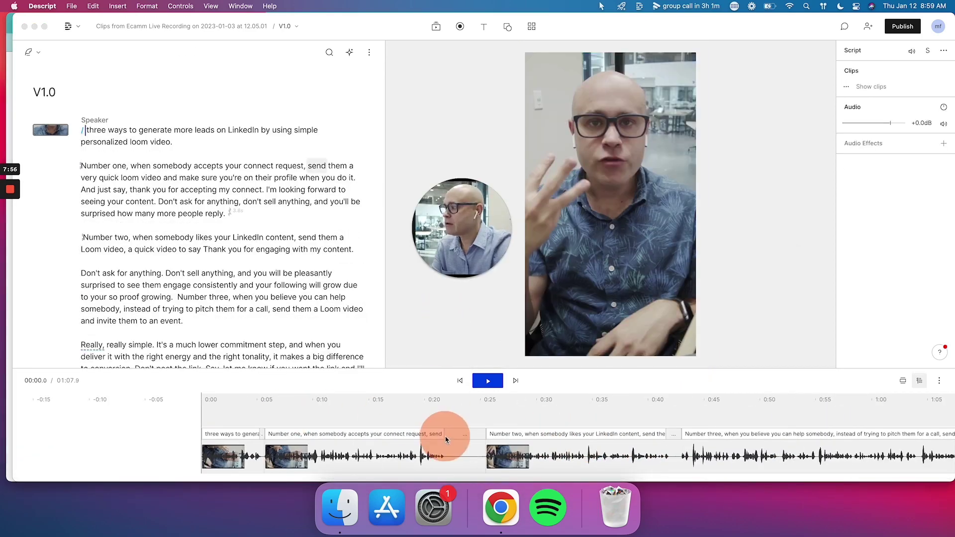
{"action": "scroll", "coordinate": [461, 441], "scroll_direction": "right", "scroll_amount": 3}
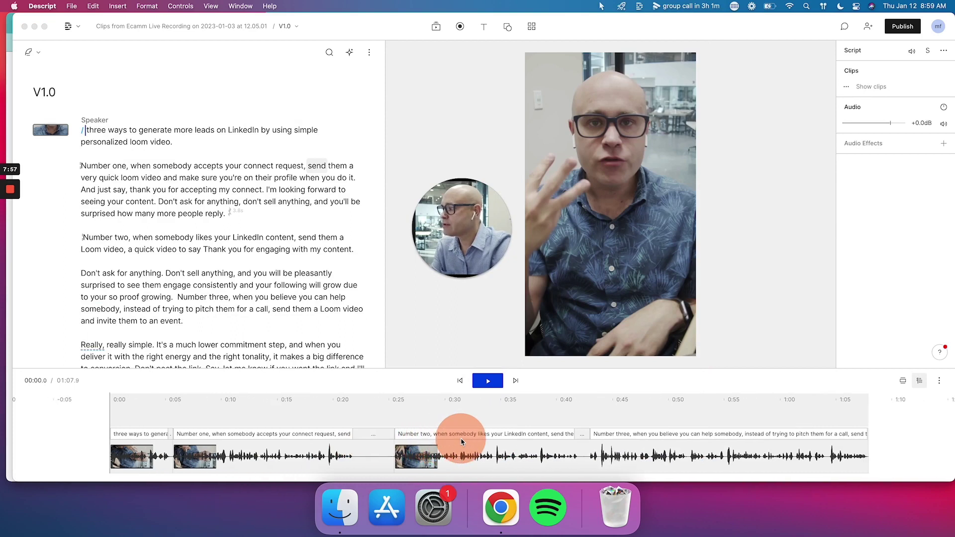
{"action": "left_click", "coordinate": [393, 437]}
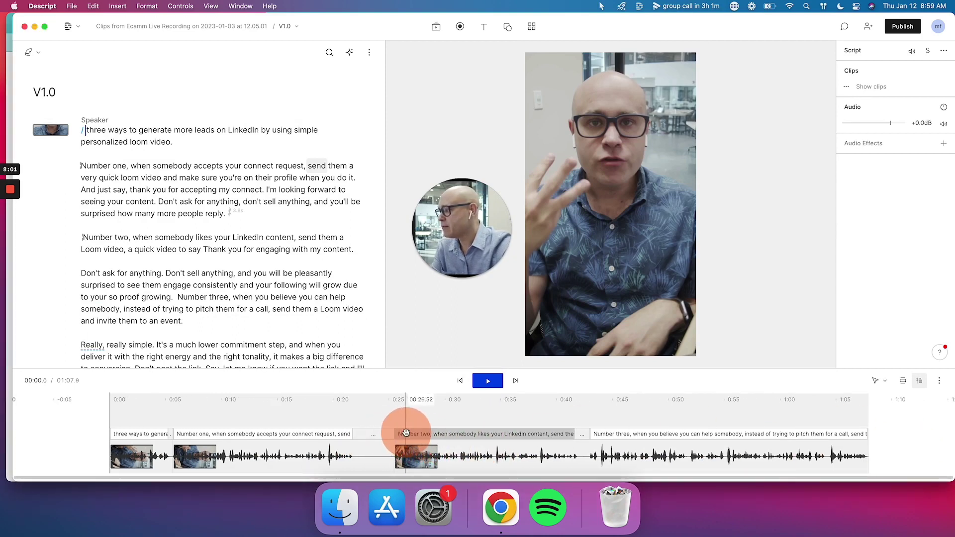
{"action": "left_click_drag", "start_coordinate": [398, 434], "coordinate": [367, 433]}
{"action": "left_click_drag", "start_coordinate": [561, 433], "coordinate": [550, 434]}
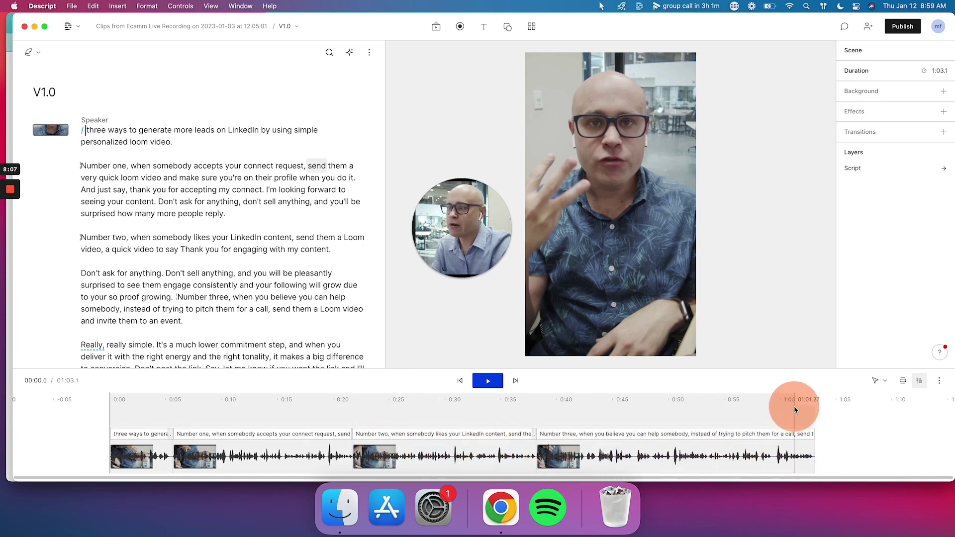
- Delete the closing 'So there we go… loom videos.' sentence so the script ends at 'put it here.'
{"action": "scroll", "coordinate": [271, 304], "scroll_direction": "down", "scroll_amount": 3}
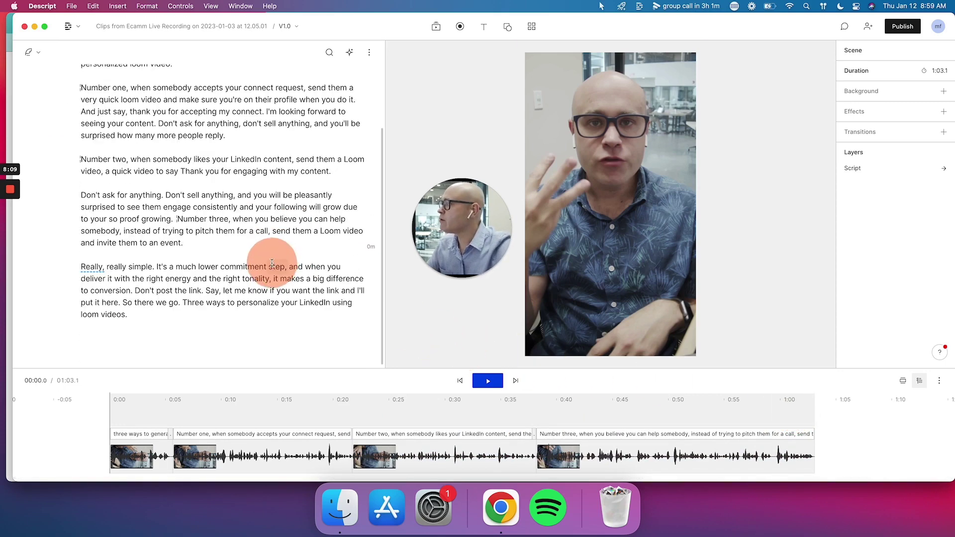
{"action": "left_click_drag", "start_coordinate": [122, 302], "coordinate": [142, 315]}
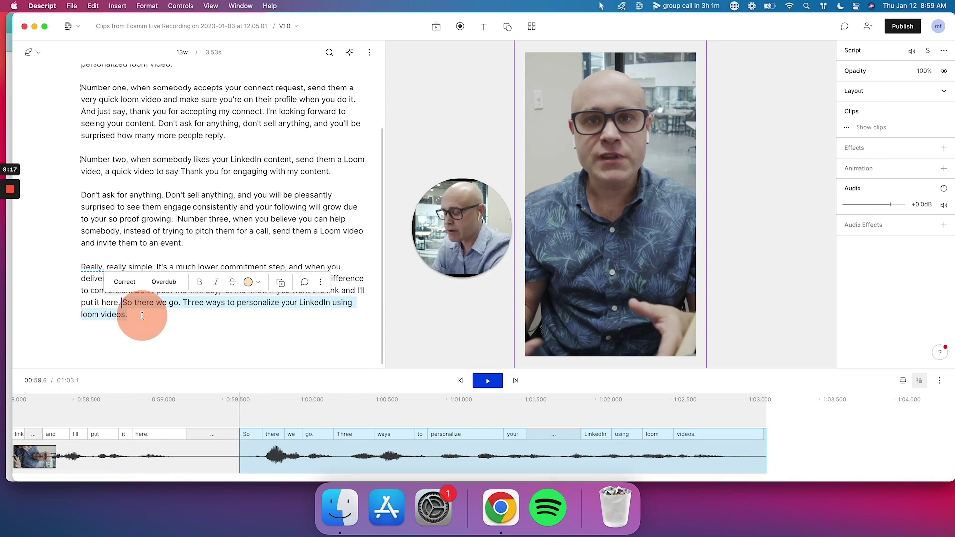
{"action": "key", "text": "BackSpace"}
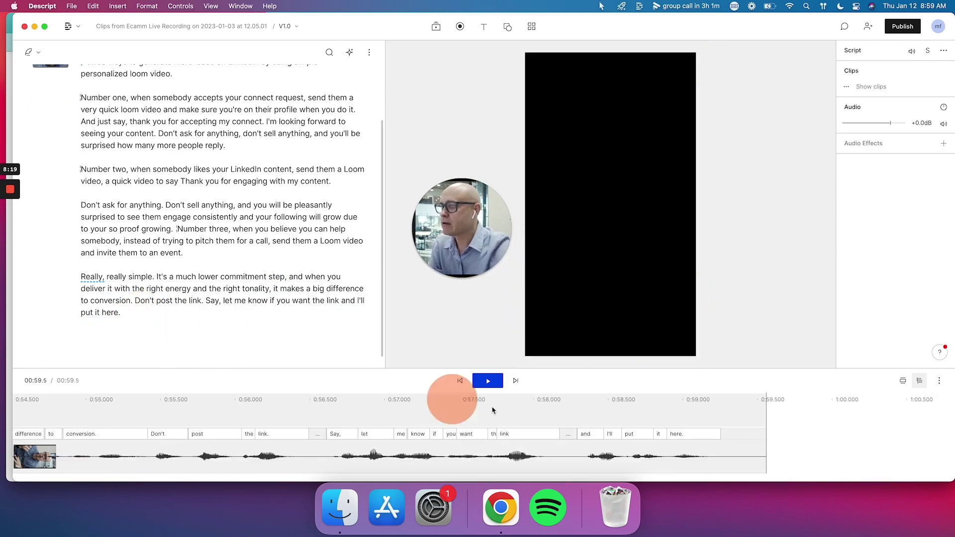
- Split the clip just after 'here.' and delete the trailing sliver, bringing the video to 00:59.2
{"action": "left_click", "coordinate": [724, 443]}
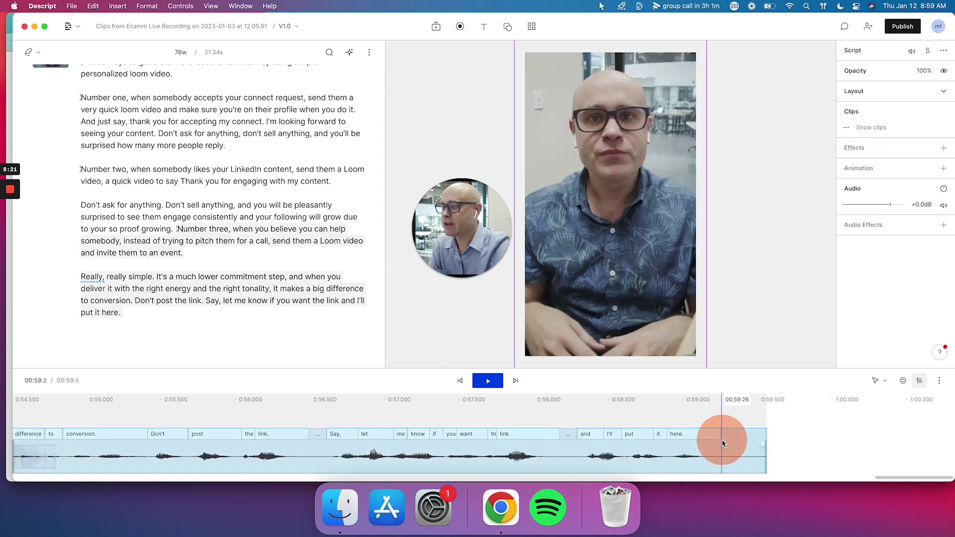
{"action": "right_click", "coordinate": [721, 440]}
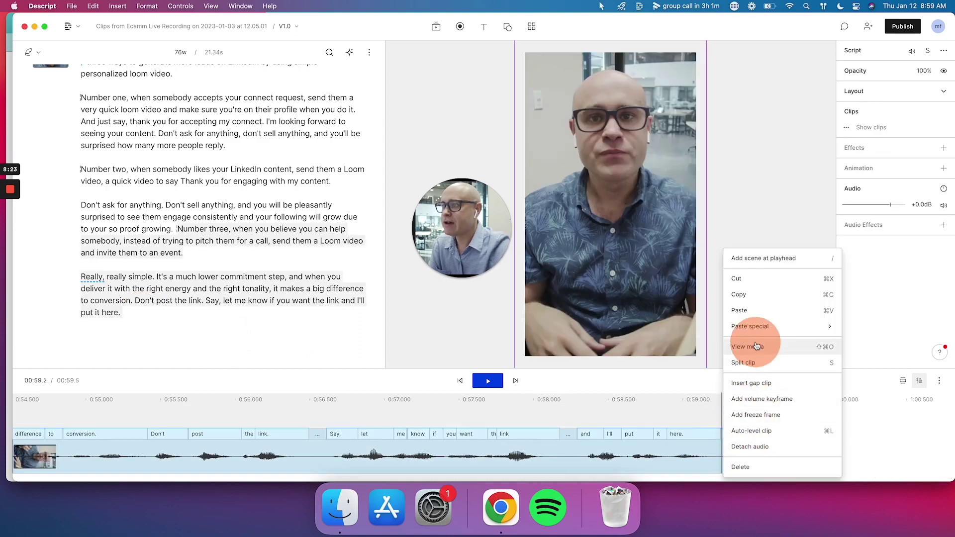
{"action": "left_click", "coordinate": [758, 362]}
{"action": "left_click", "coordinate": [743, 443]}
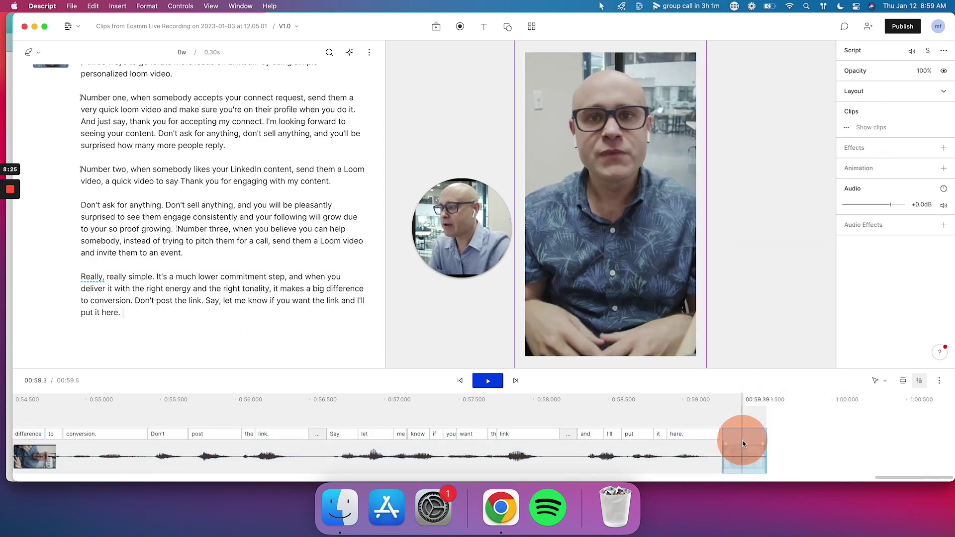
{"action": "key", "text": "Delete"}
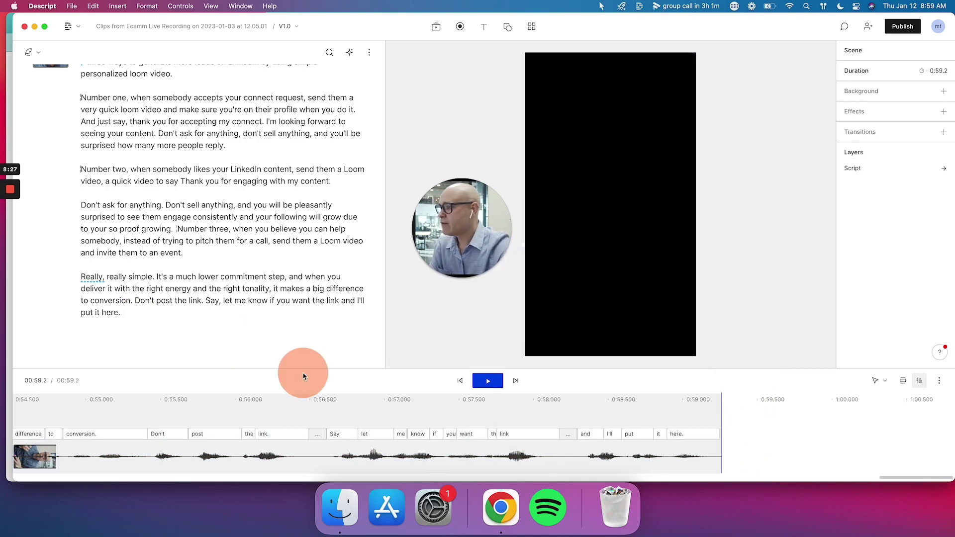
{"action": "scroll", "coordinate": [409, 409], "scroll_direction": "down", "scroll_amount": 5}
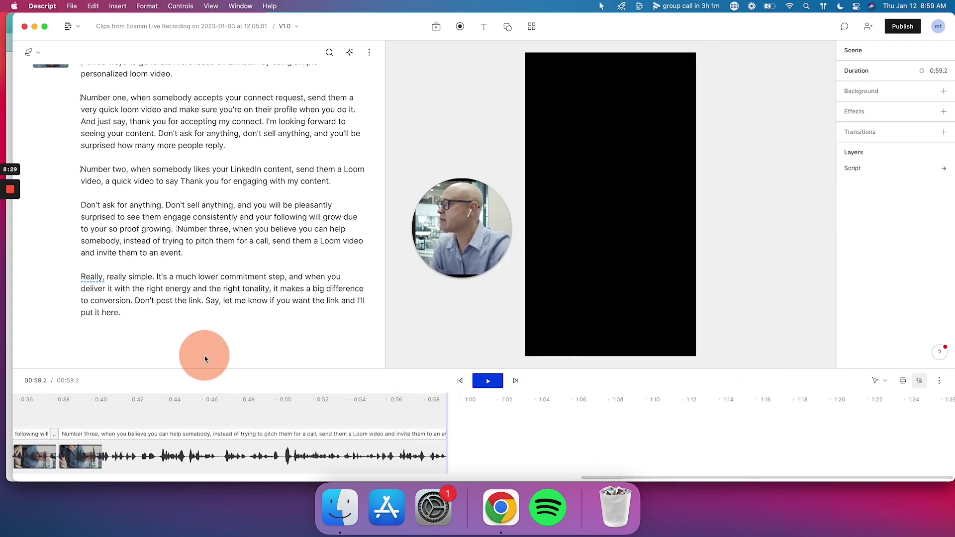
{"action": "scroll", "coordinate": [203, 413], "scroll_direction": "down", "scroll_amount": 5}
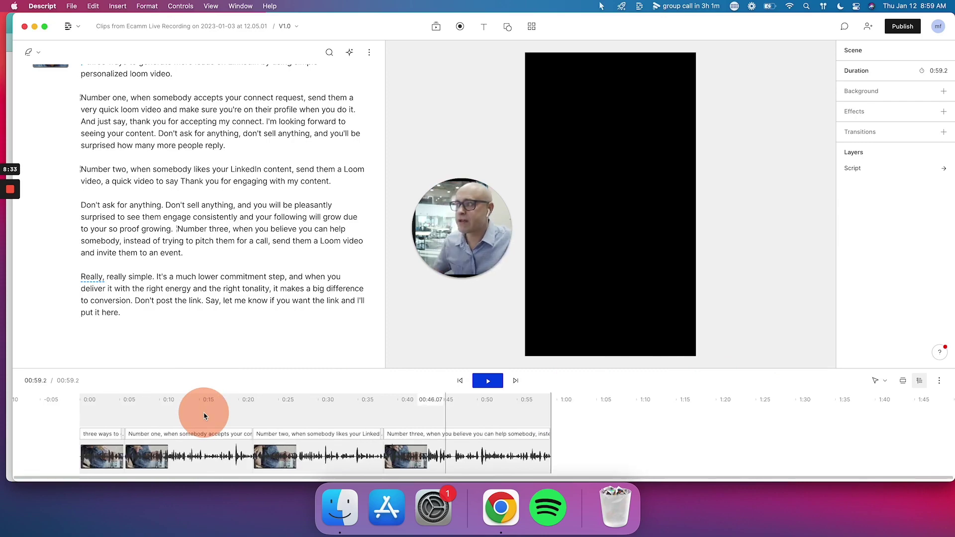
- Add live captions for the whole script and move the caption layer up to mid-frame
{"action": "left_click_drag", "start_coordinate": [121, 313], "coordinate": [96, 122]}
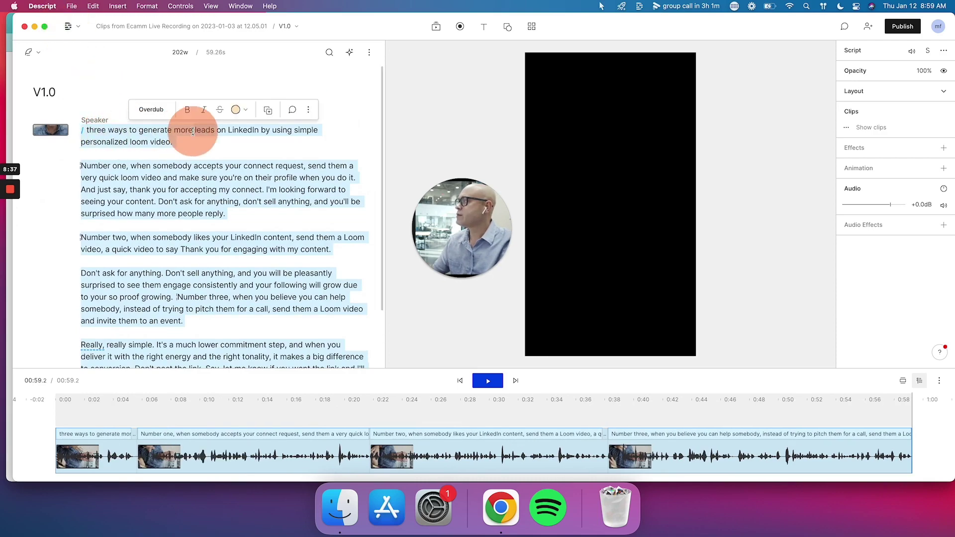
{"action": "left_click", "coordinate": [484, 29]}
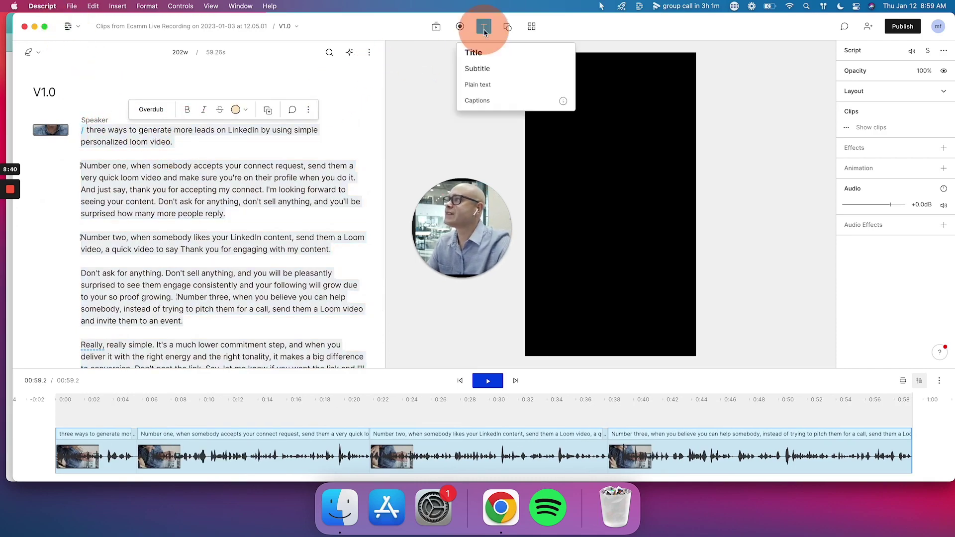
{"action": "left_click", "coordinate": [477, 100]}
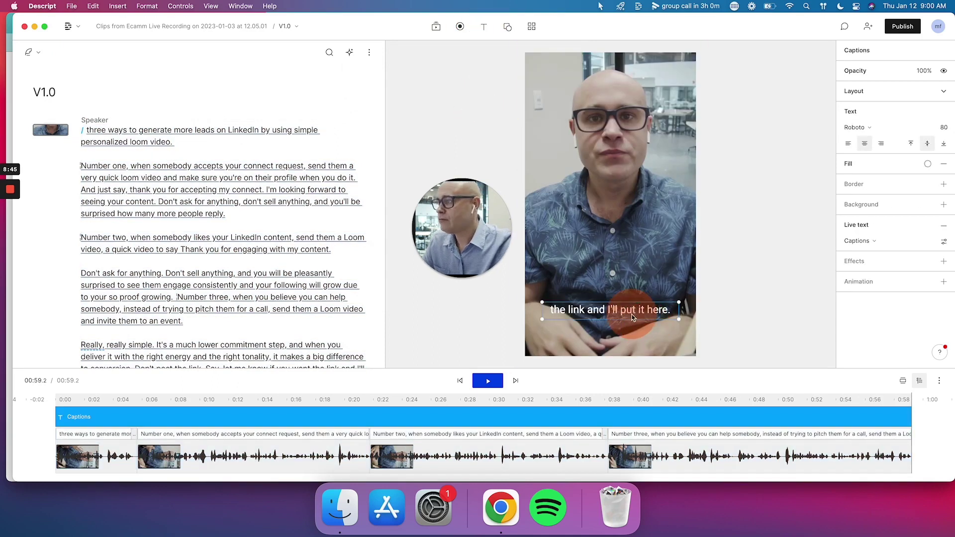
{"action": "left_click_drag", "start_coordinate": [633, 316], "coordinate": [637, 247]}
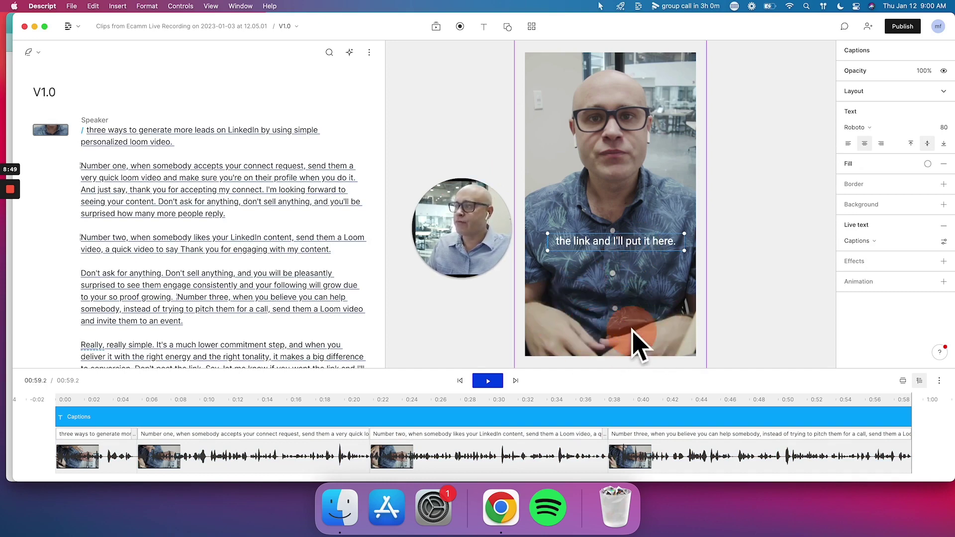
- Set the captions to Gilroy-Bold at size 120 and narrow the caption box to show fewer words
{"action": "left_click", "coordinate": [872, 131]}
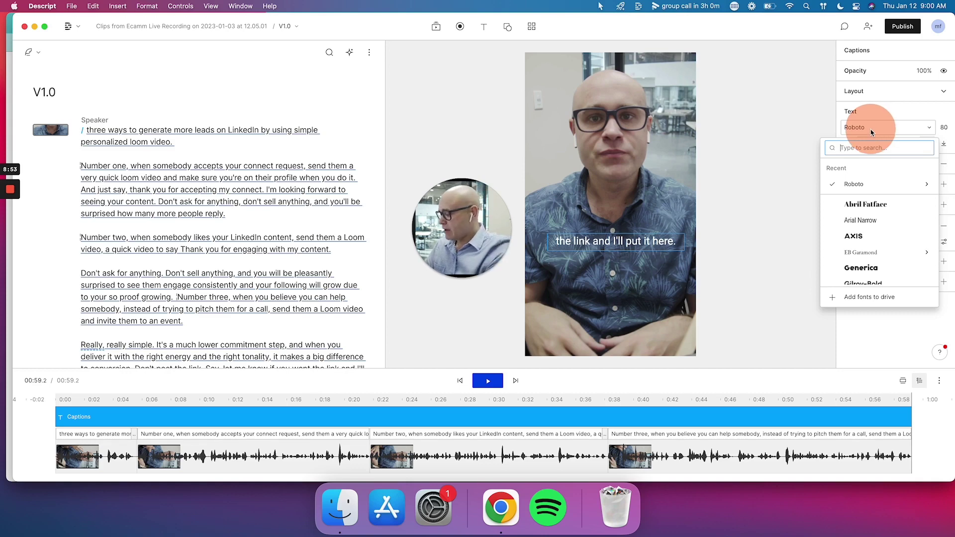
{"action": "type", "text": "gil"}
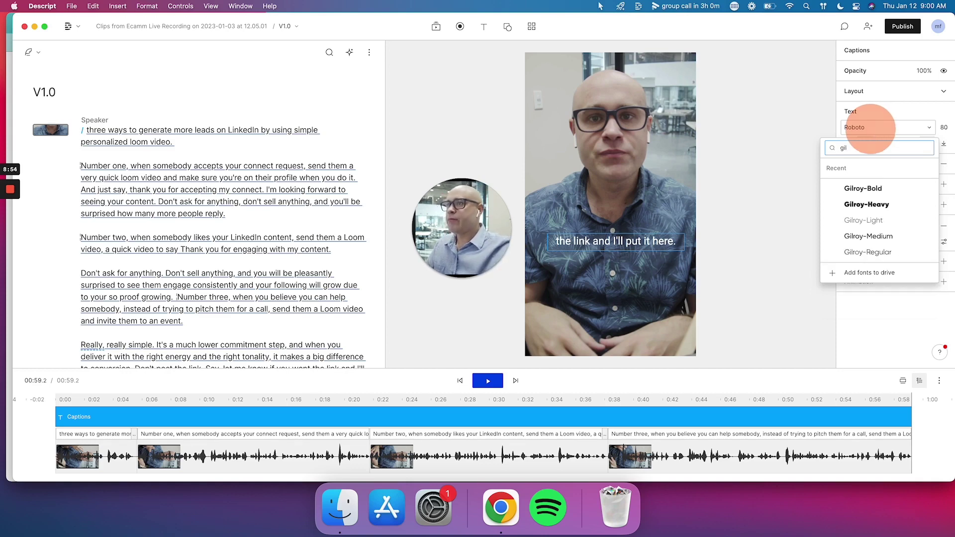
{"action": "left_click", "coordinate": [863, 188]}
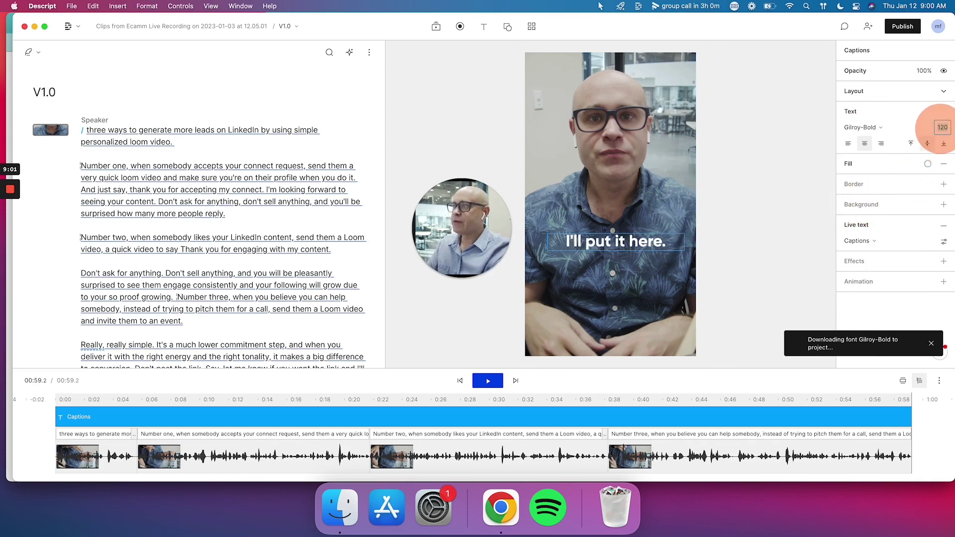
{"action": "left_click", "coordinate": [941, 127]}
{"action": "left_click_drag", "start_coordinate": [681, 243], "coordinate": [628, 244]}
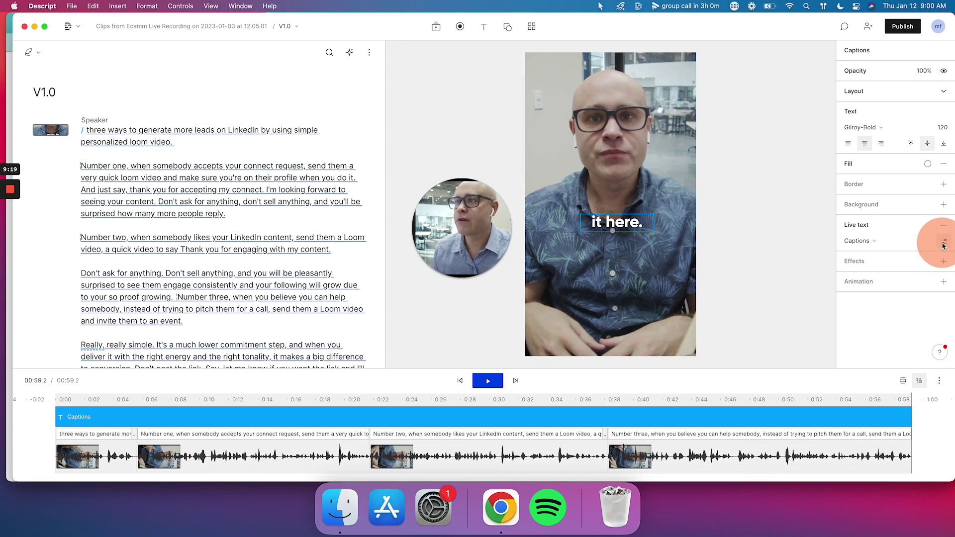
- Add an Active word caption style with red fill and no background
{"action": "left_click", "coordinate": [943, 243]}
{"action": "left_click", "coordinate": [938, 396]}
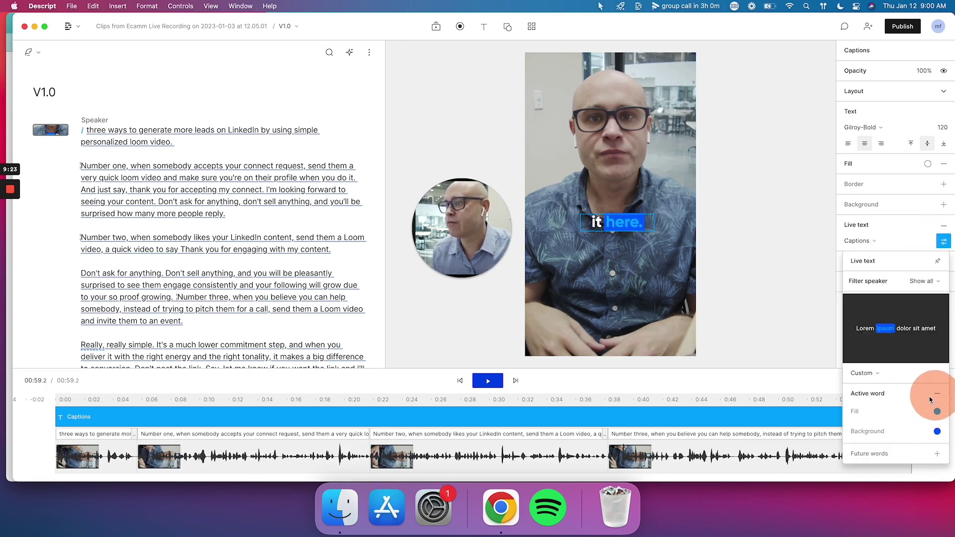
{"action": "left_click", "coordinate": [938, 413]}
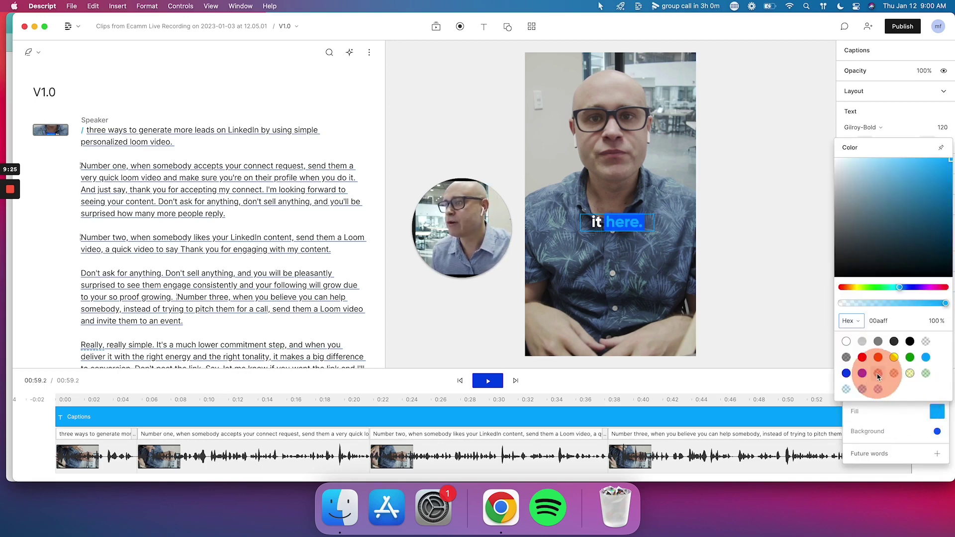
{"action": "left_click", "coordinate": [878, 358]}
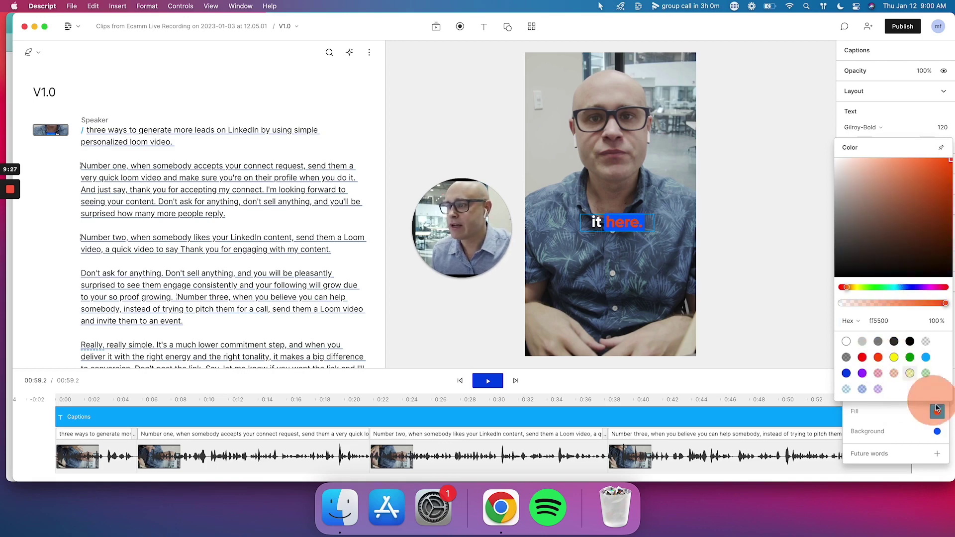
{"action": "left_click", "coordinate": [937, 431]}
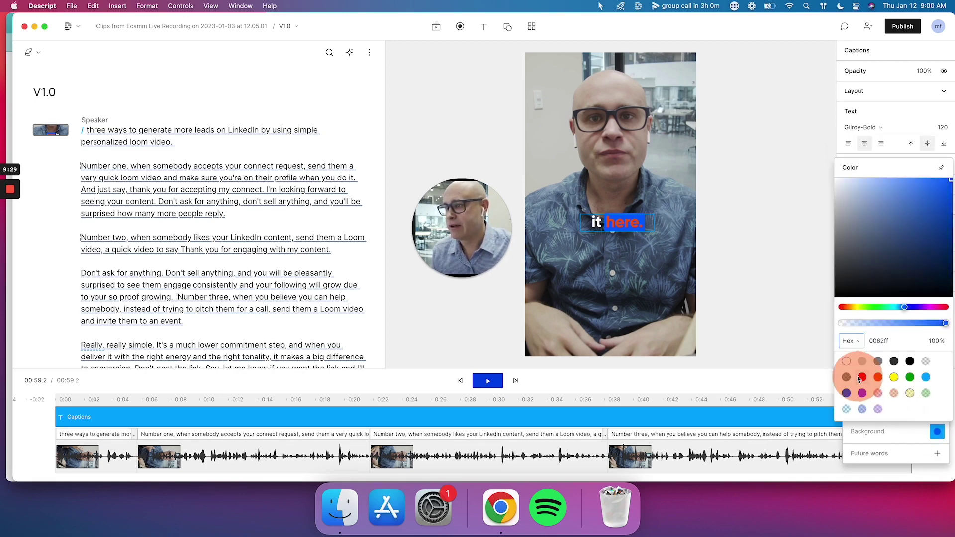
{"action": "left_click", "coordinate": [846, 361]}
{"action": "left_click", "coordinate": [647, 281]}
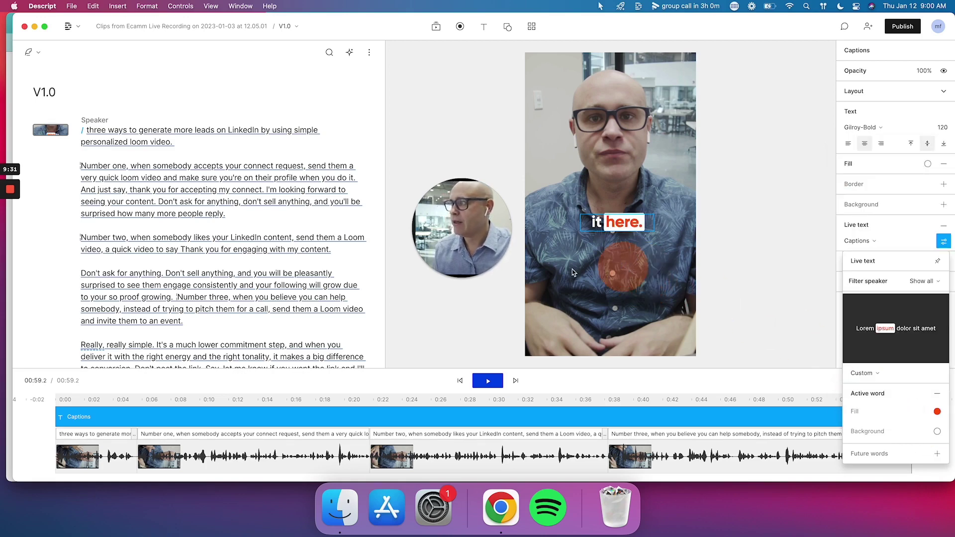
- Play the short back from the start of the transcript
{"action": "left_click", "coordinate": [84, 119]}
{"action": "left_click", "coordinate": [85, 120]}
{"action": "left_click", "coordinate": [86, 118]}
{"action": "left_click", "coordinate": [87, 118]}
{"action": "left_click", "coordinate": [86, 130]}
{"action": "left_click", "coordinate": [488, 380]}
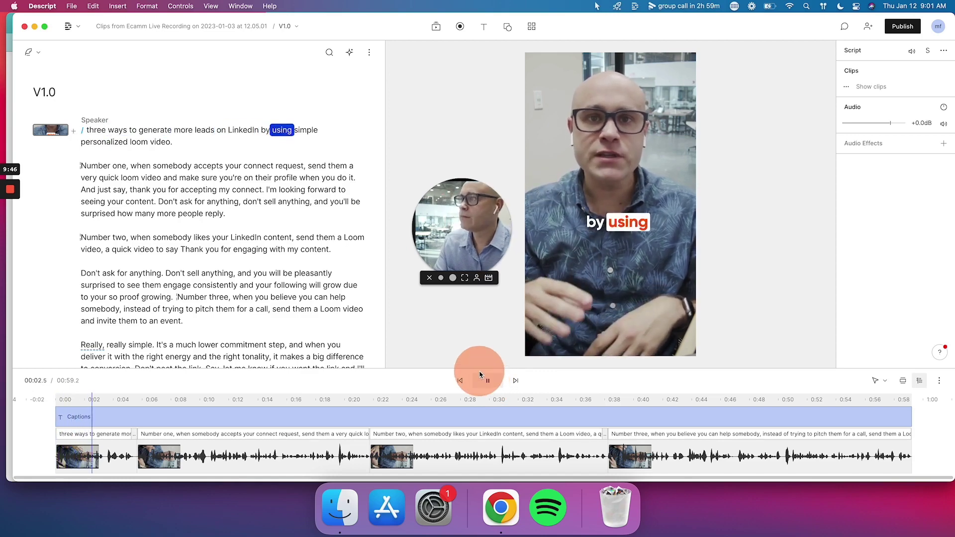
{"action": "left_click", "coordinate": [487, 381]}
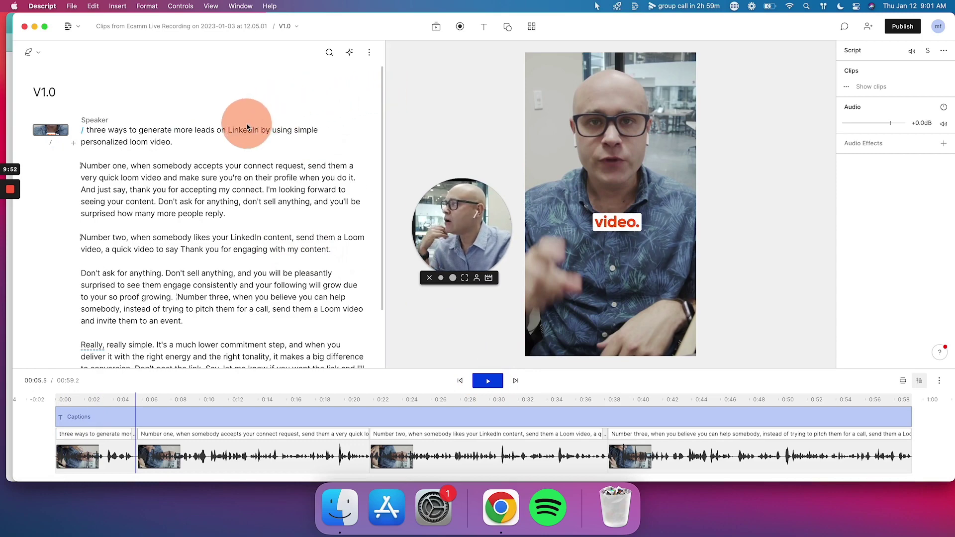
{"action": "left_click", "coordinate": [369, 52]}
{"action": "left_click", "coordinate": [369, 52]}
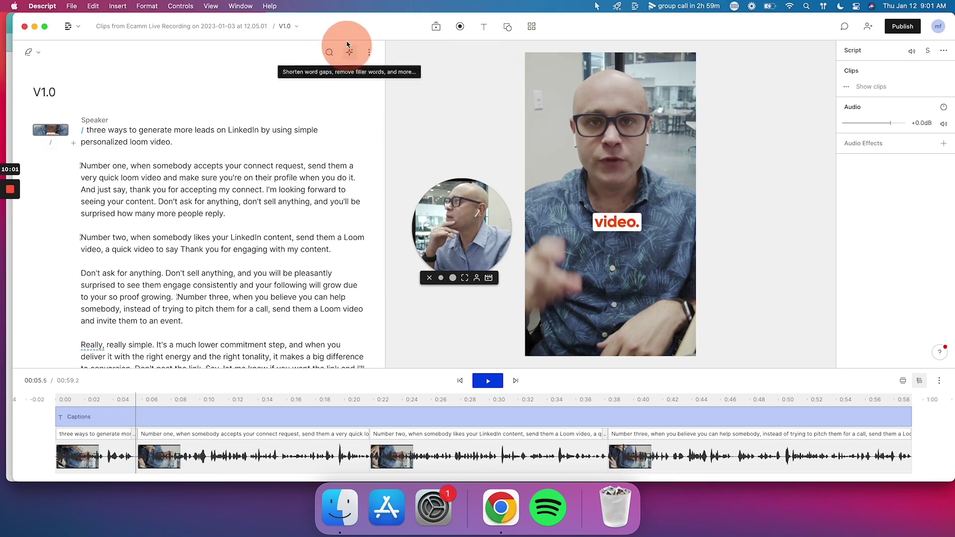
{"action": "scroll", "coordinate": [269, 206], "scroll_direction": "down", "scroll_amount": 1}
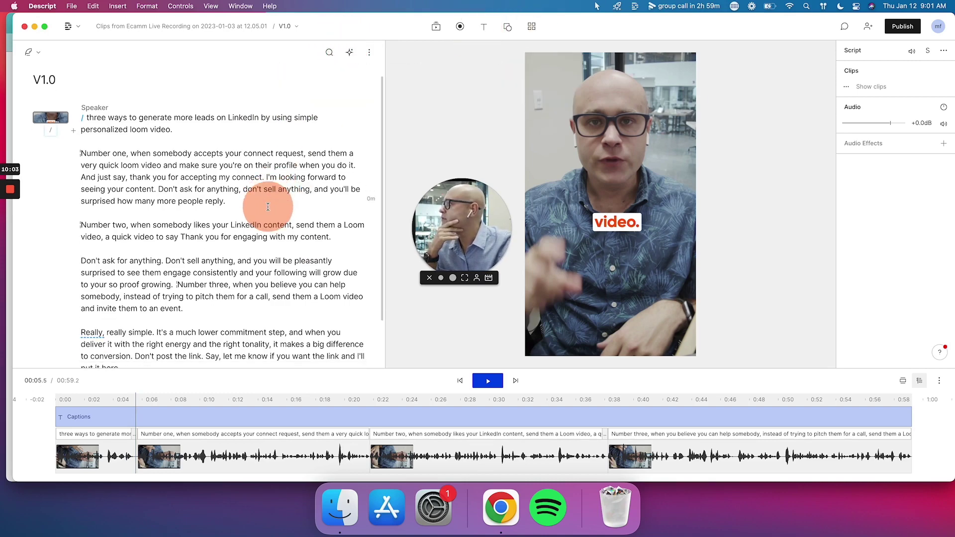
{"action": "scroll", "coordinate": [268, 207], "scroll_direction": "down", "scroll_amount": 2}
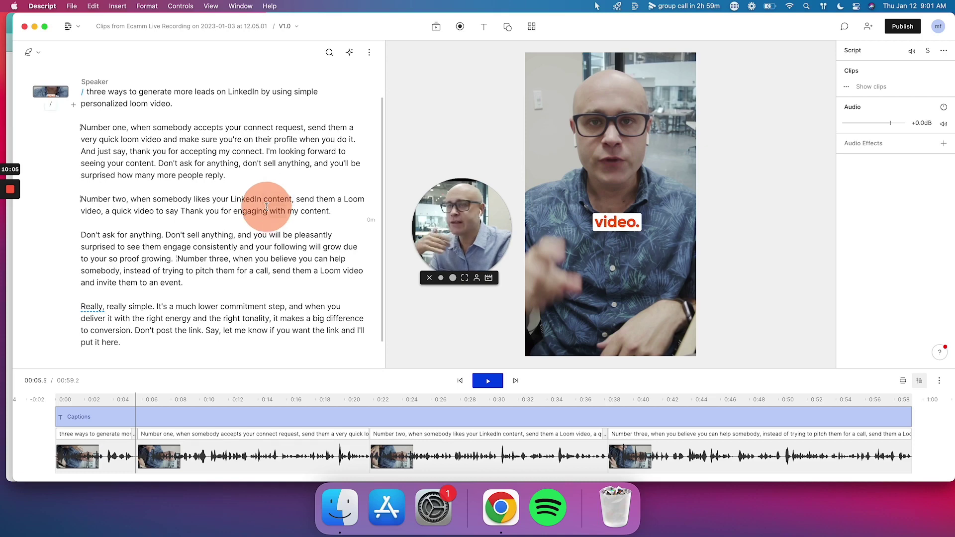
{"action": "scroll", "coordinate": [267, 207], "scroll_direction": "up", "scroll_amount": 3}
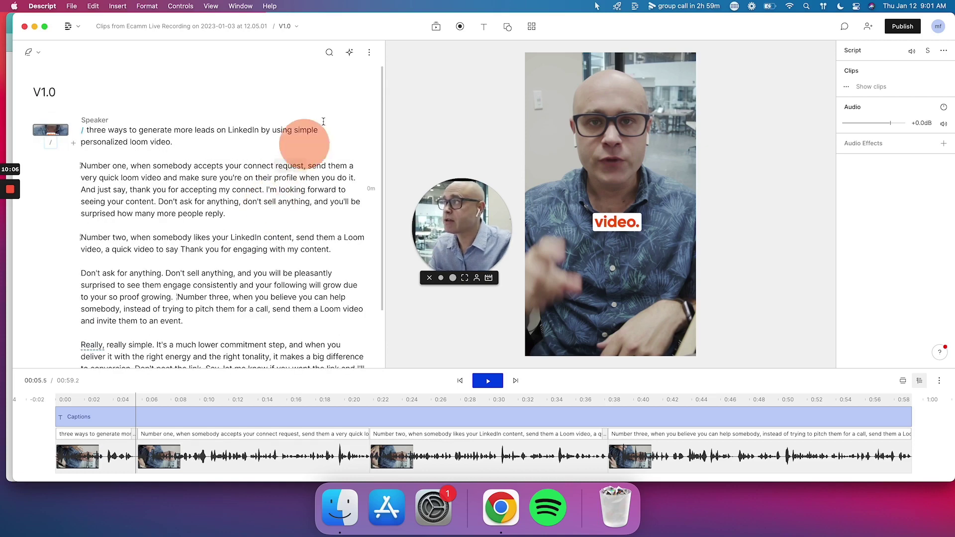
- Run Remove filler words and review the found match, 'Really,'
{"action": "left_click", "coordinate": [436, 28]}
{"action": "left_click", "coordinate": [437, 27]}
{"action": "left_click", "coordinate": [436, 28]}
{"action": "left_click", "coordinate": [436, 28]}
{"action": "left_click", "coordinate": [436, 28]}
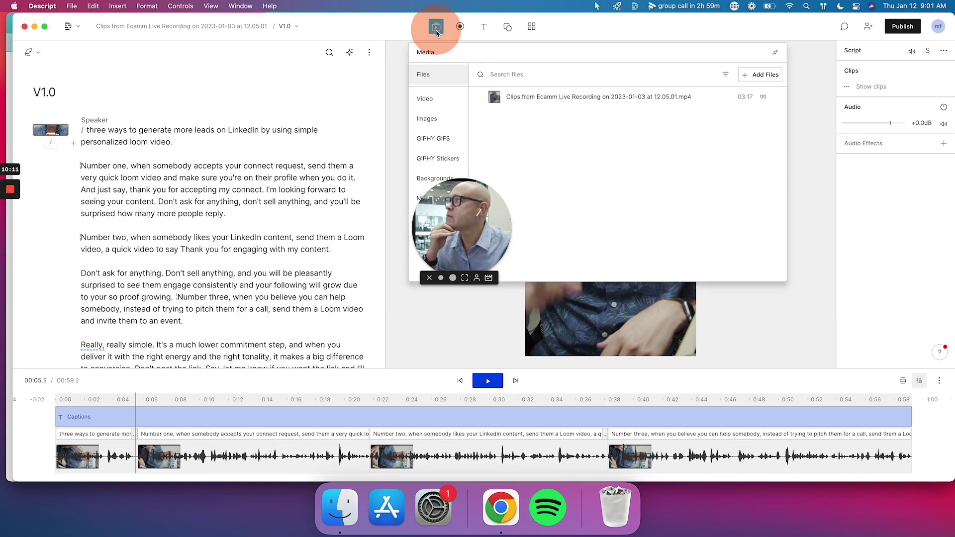
{"action": "left_click", "coordinate": [338, 64]}
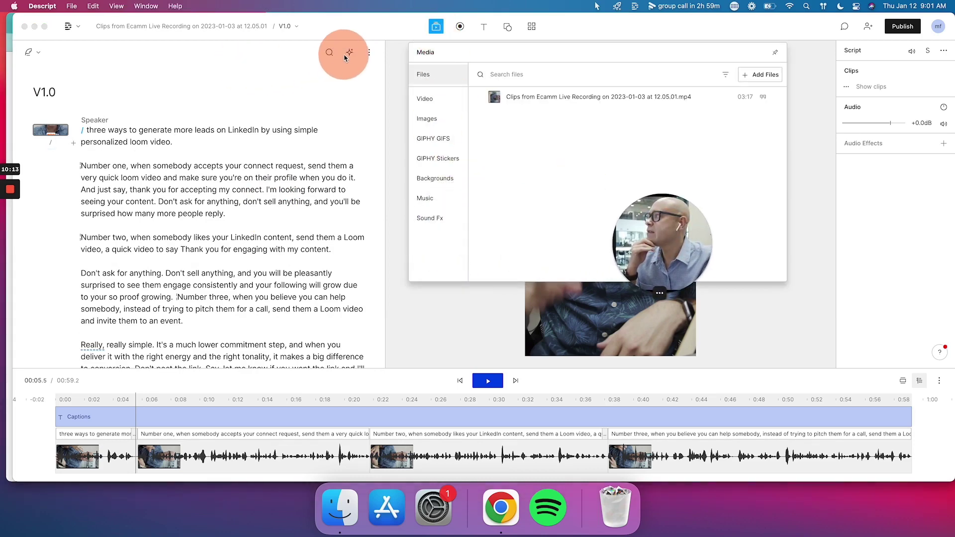
{"action": "left_click", "coordinate": [347, 57]}
{"action": "left_click", "coordinate": [350, 54]}
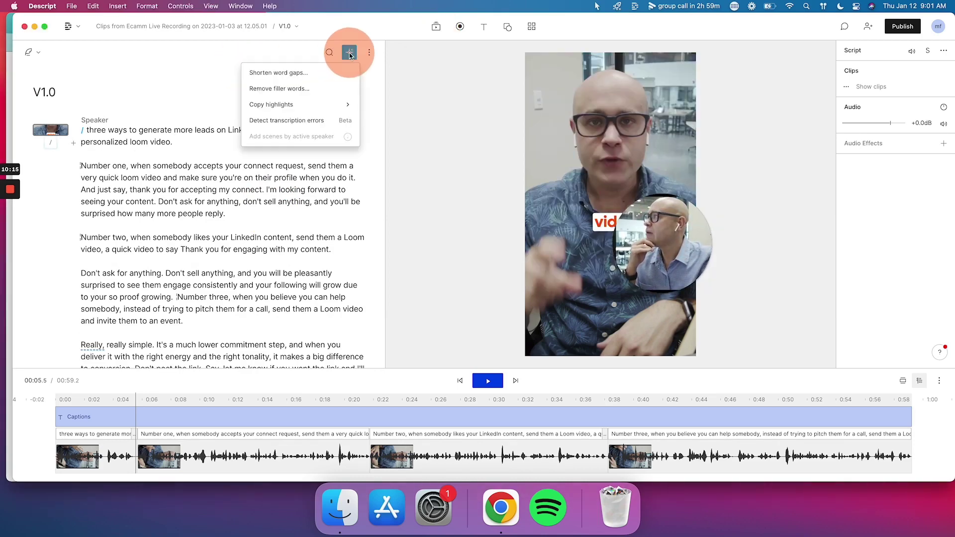
{"action": "left_click", "coordinate": [287, 95]}
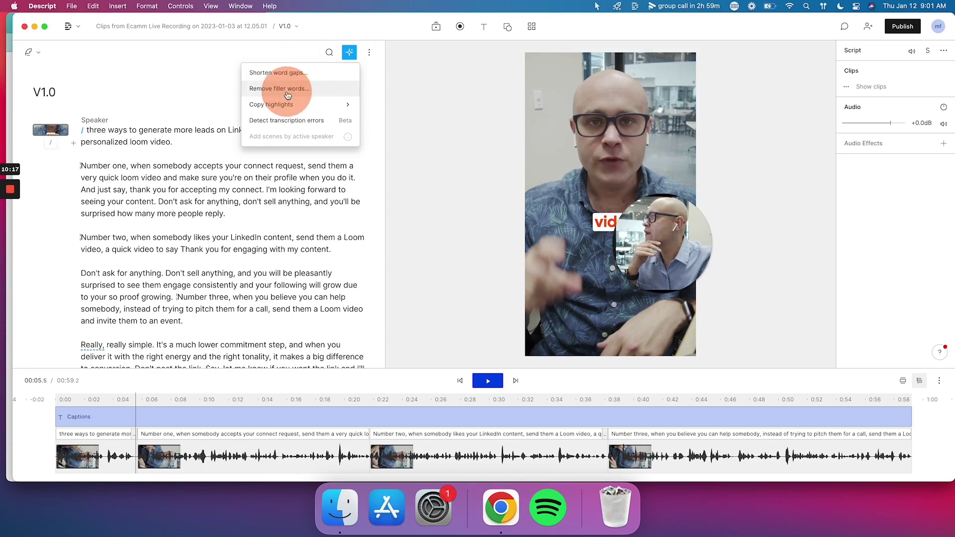
{"action": "left_click", "coordinate": [287, 94]}
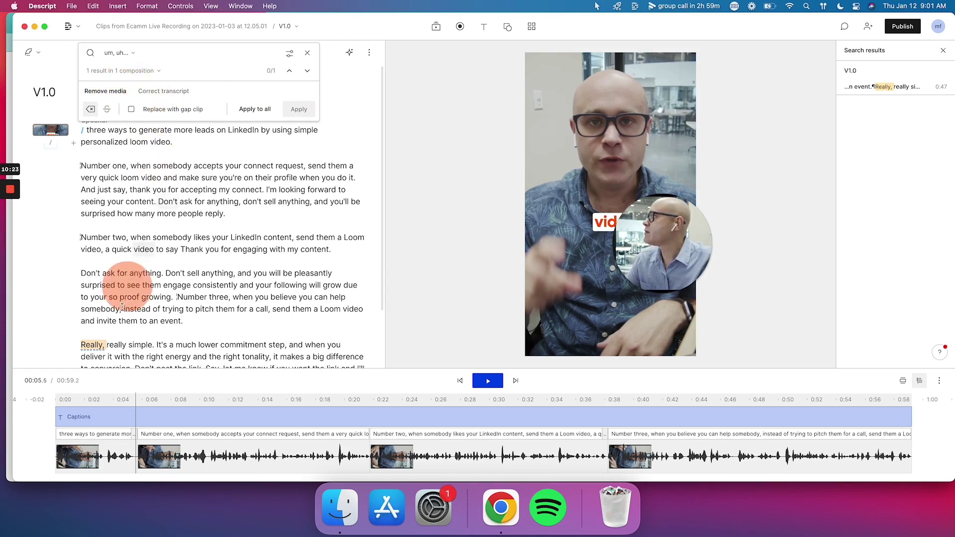
{"action": "left_click_drag", "start_coordinate": [82, 343], "coordinate": [129, 342]}
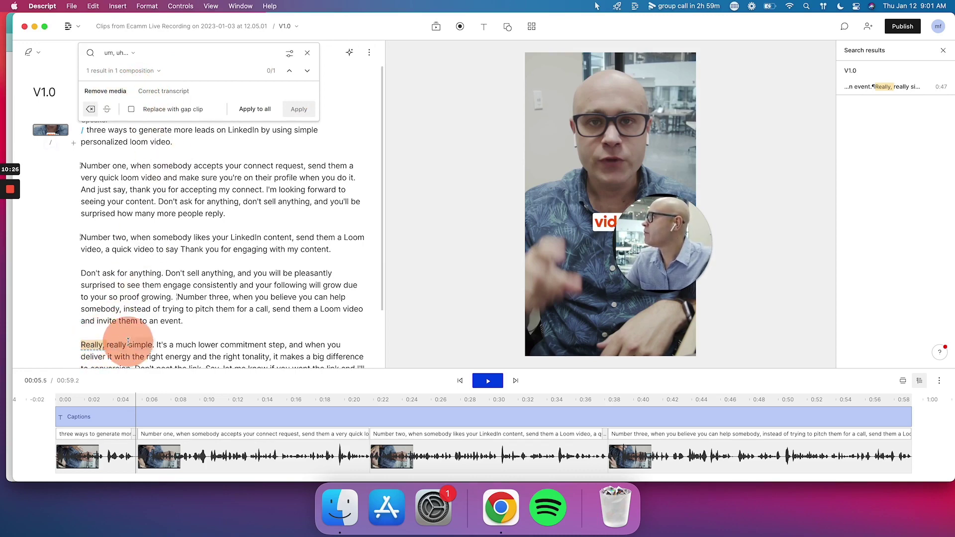
{"action": "left_click", "coordinate": [131, 53]}
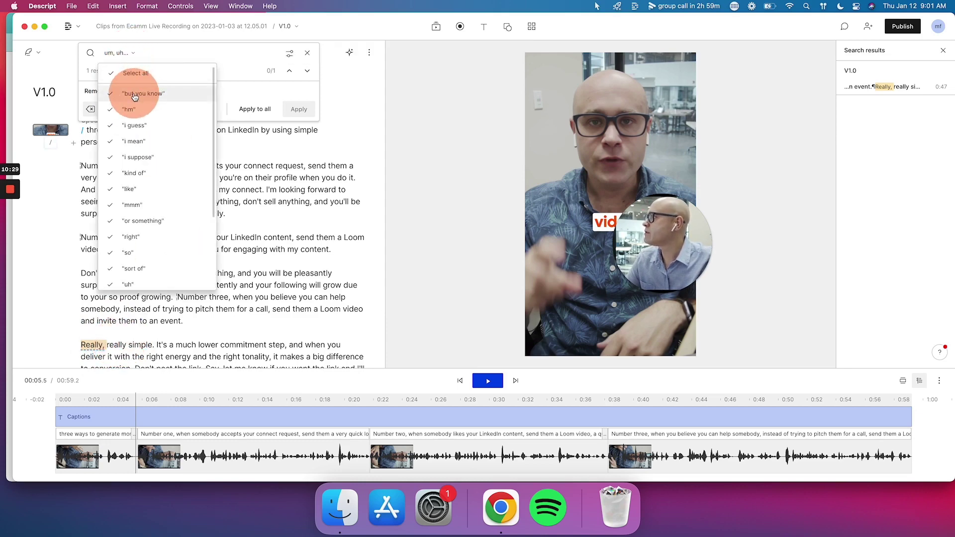
{"action": "left_click", "coordinate": [104, 348]}
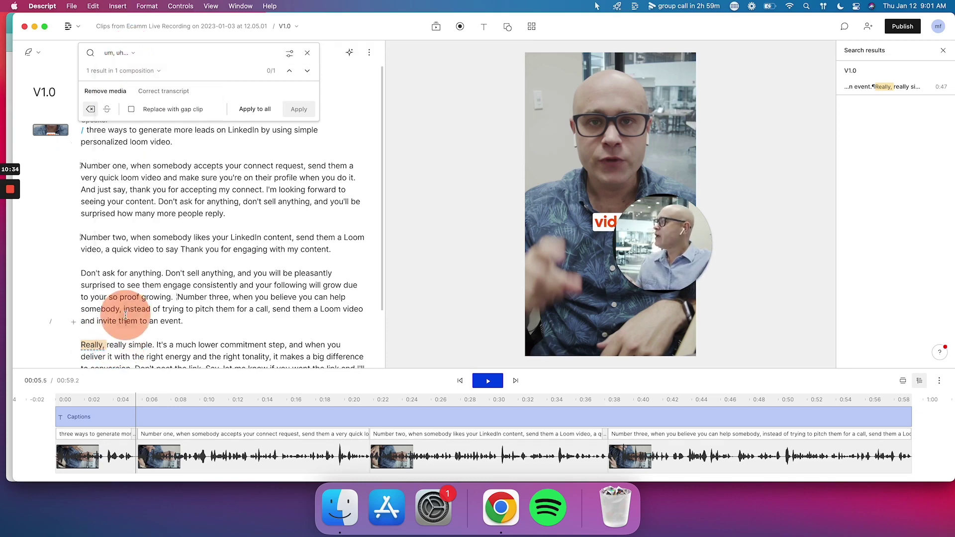
- Apply the removal to all found filler words, bringing the short to 00:58.6
{"action": "left_click", "coordinate": [246, 113]}
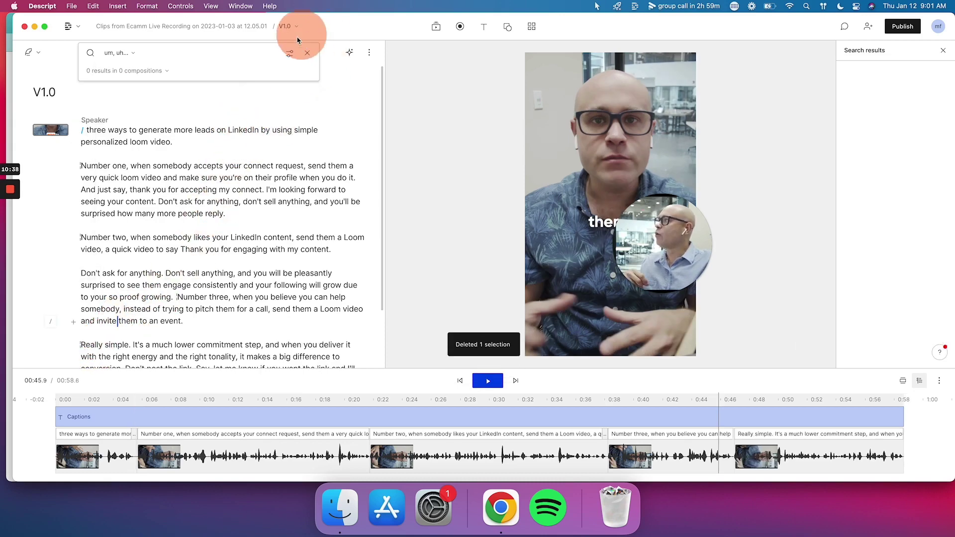
{"action": "left_click", "coordinate": [349, 52]}
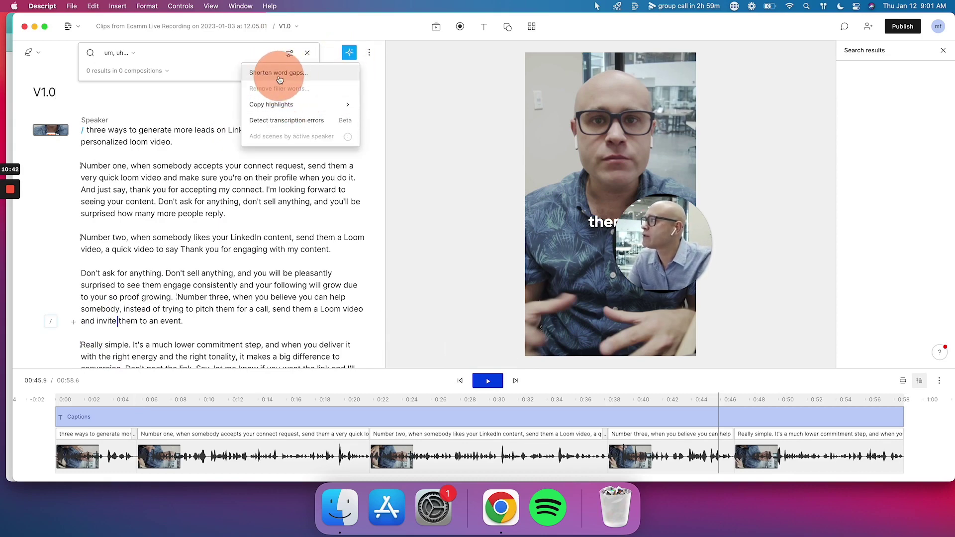
{"action": "left_click_drag", "start_coordinate": [680, 231], "coordinate": [479, 259]}
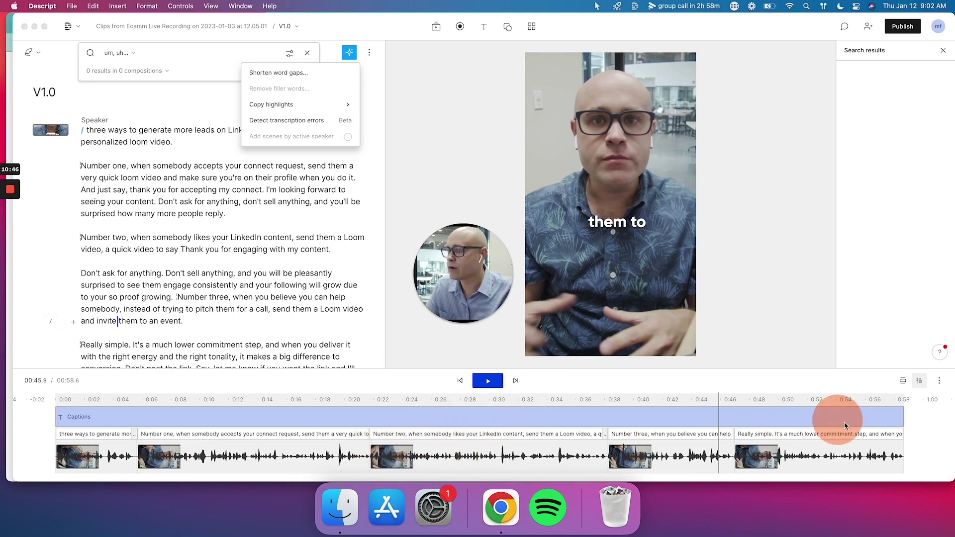
{"action": "scroll", "coordinate": [856, 436], "scroll_direction": "right", "scroll_amount": 2}
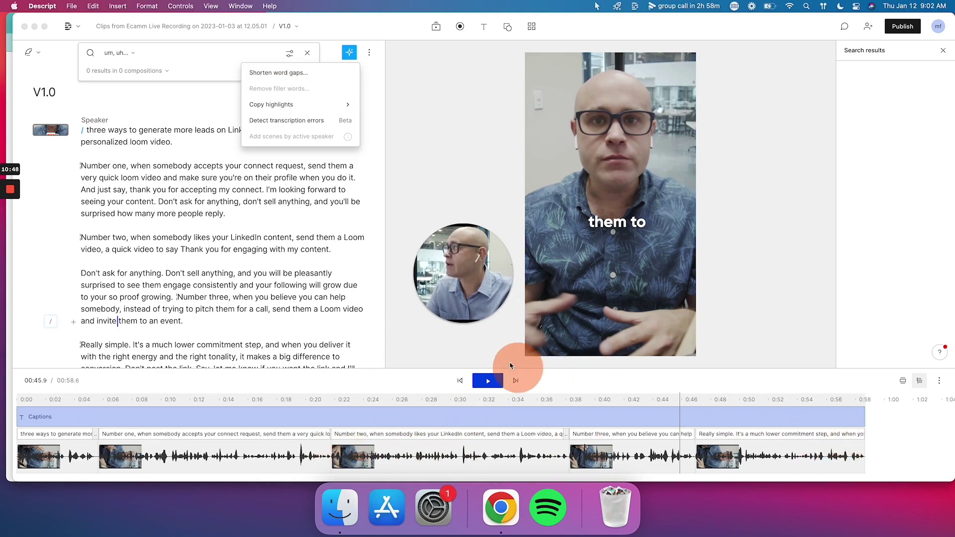
{"action": "left_click", "coordinate": [327, 188]}
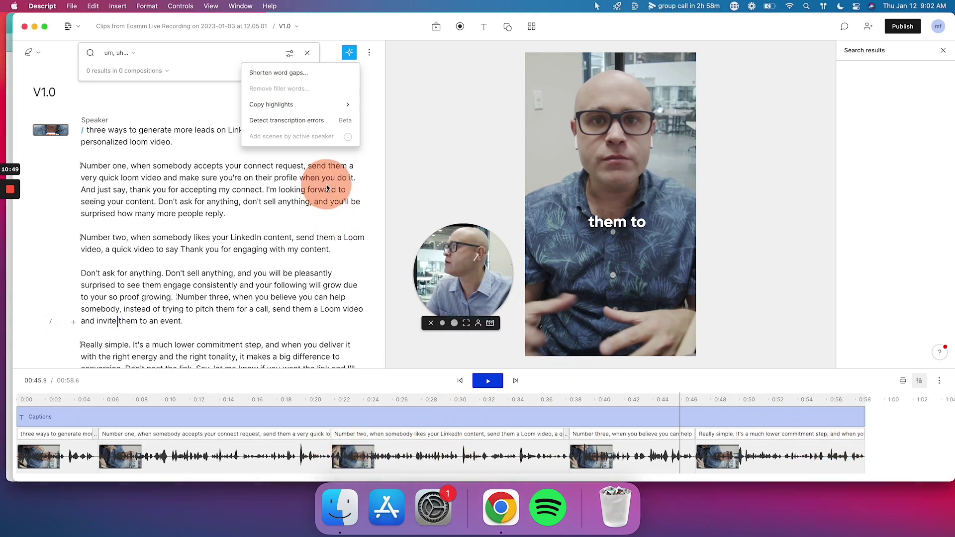
{"action": "left_click", "coordinate": [387, 94]}
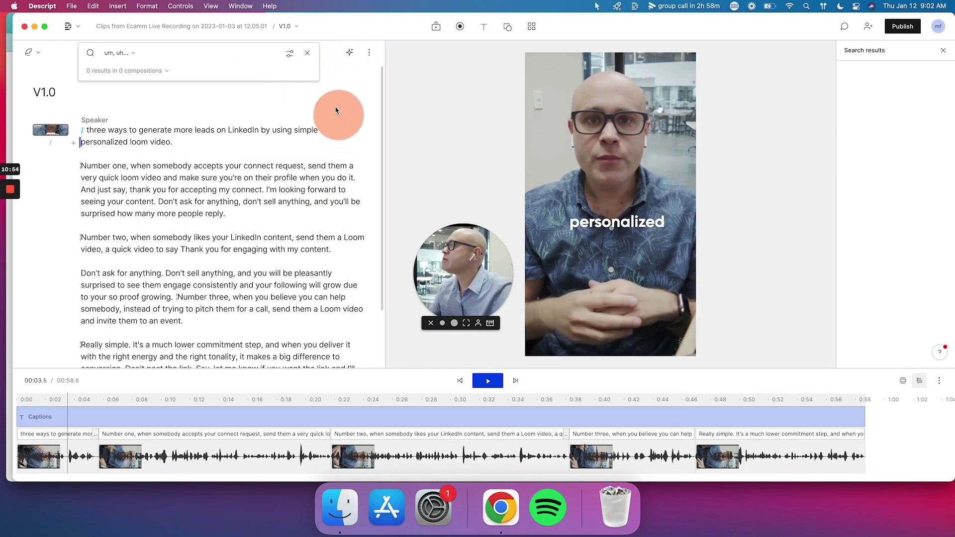
- Duplicate the V1.0 composition
{"action": "left_click", "coordinate": [296, 27]}
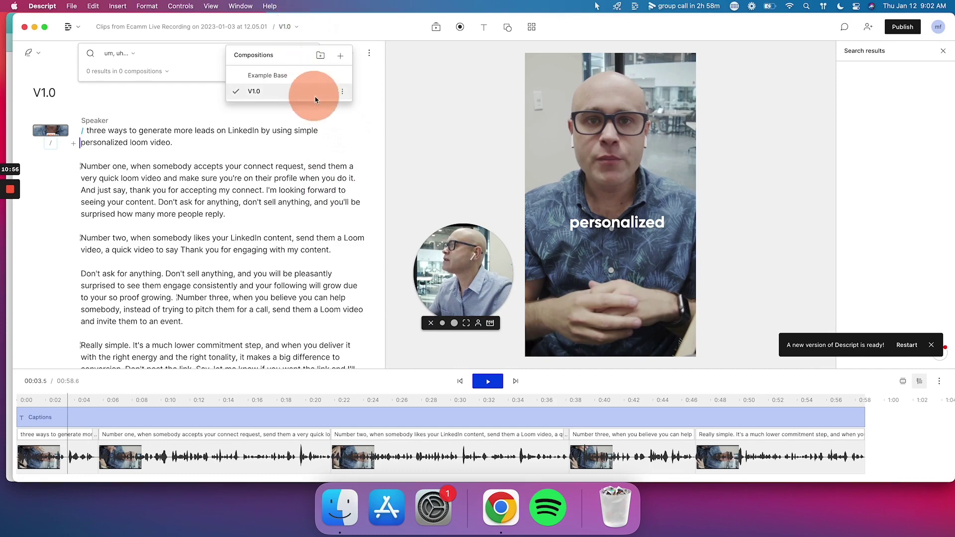
{"action": "left_click", "coordinate": [342, 93]}
{"action": "left_click", "coordinate": [369, 107]}
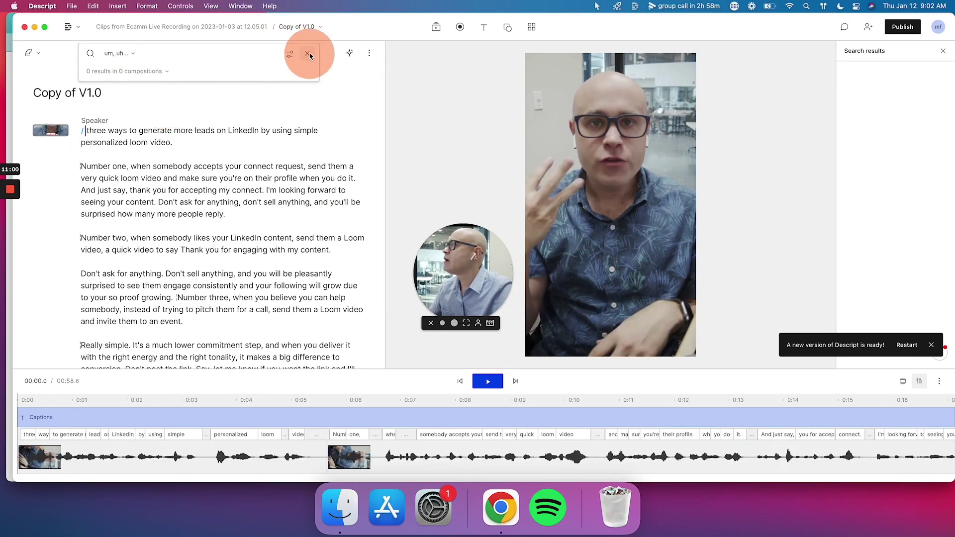
- Remove 'Copy of' from the duplicate's title so it reads V2.0
{"action": "left_click", "coordinate": [308, 53]}
{"action": "left_click", "coordinate": [322, 28]}
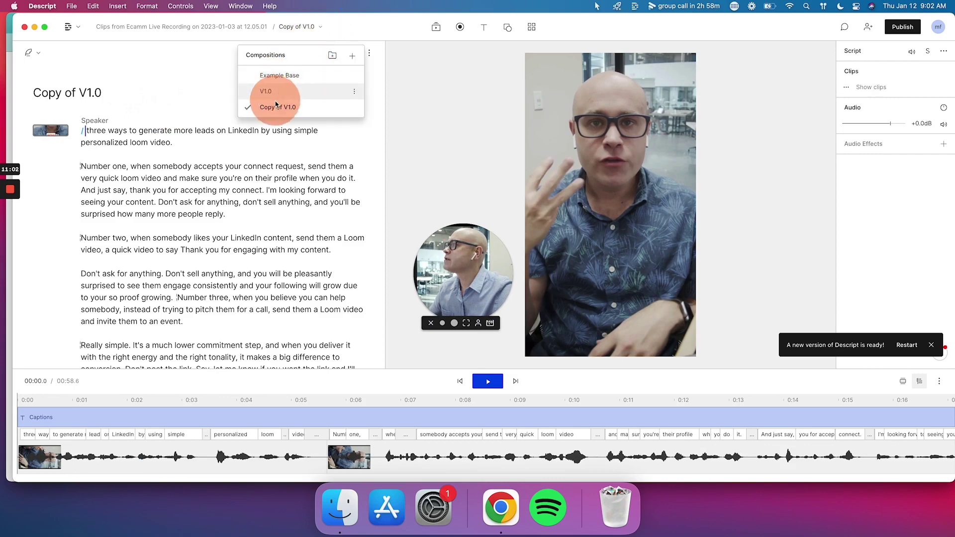
{"action": "left_click", "coordinate": [85, 89]}
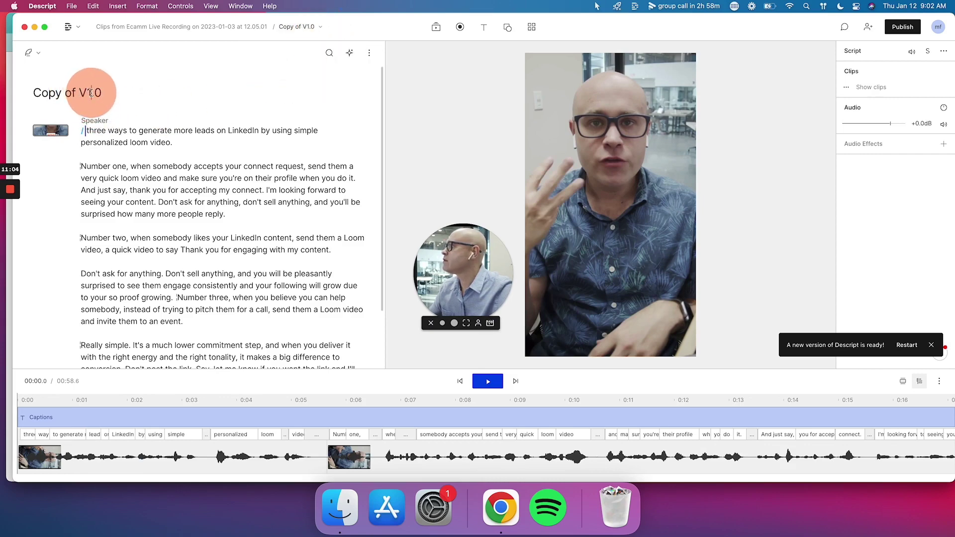
{"action": "left_click_drag", "start_coordinate": [77, 94], "coordinate": [31, 92]}
{"action": "key", "text": "BackSpace"}
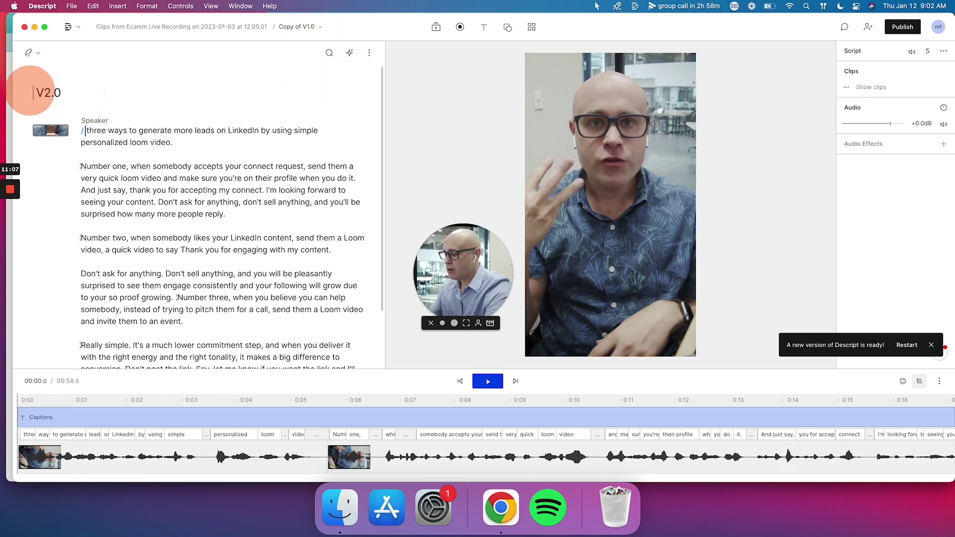
{"action": "left_click", "coordinate": [129, 142]}
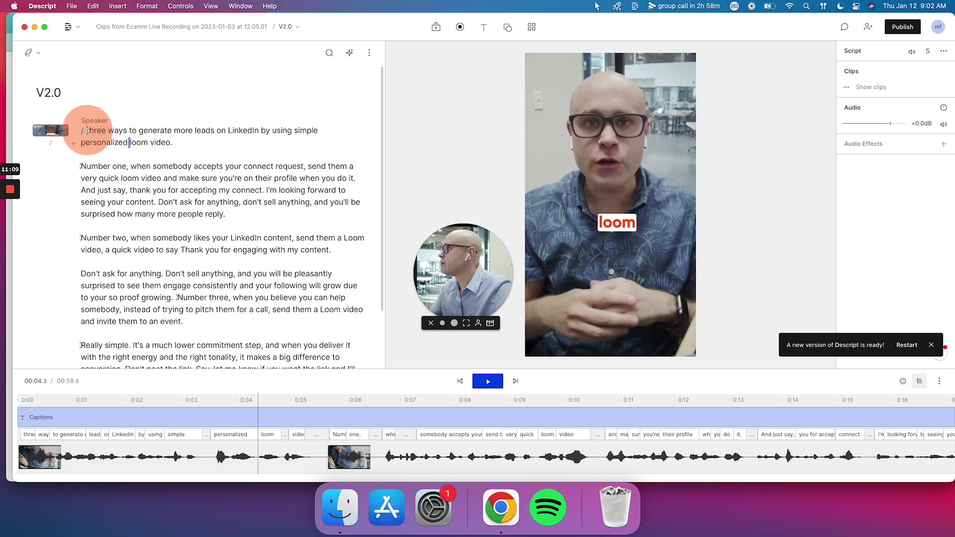
- Correct the opening transcript word 'three' to the capitalised 'Three'
{"action": "left_click_drag", "start_coordinate": [88, 130], "coordinate": [103, 131]}
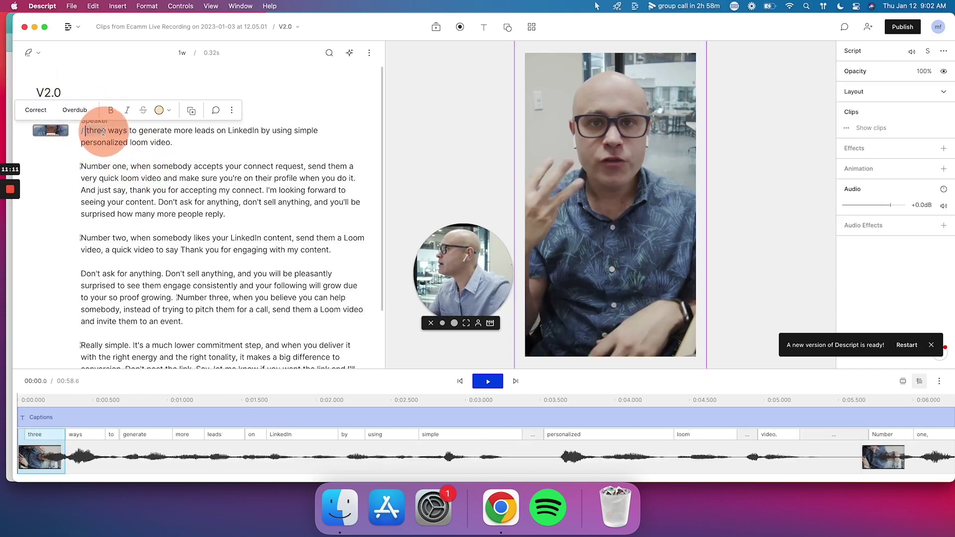
{"action": "right_click", "coordinate": [90, 129]}
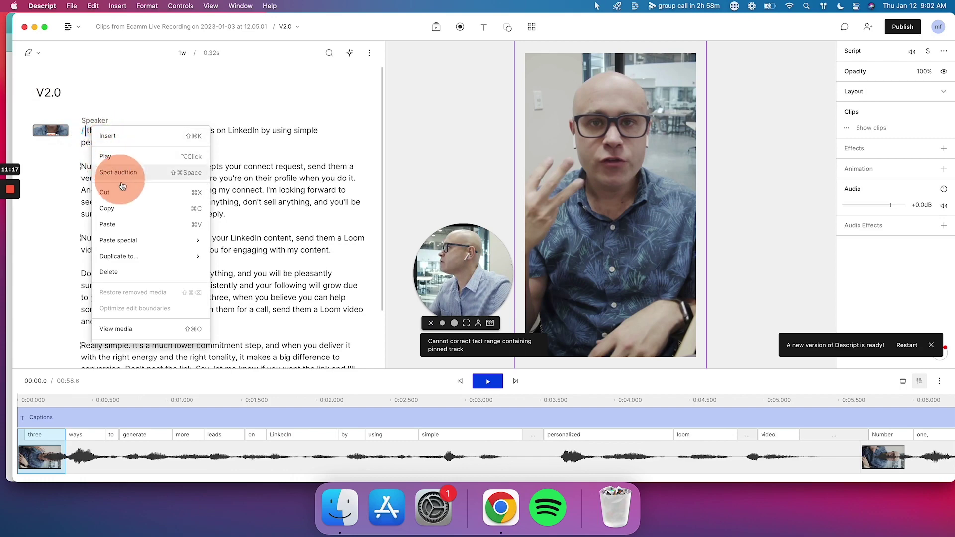
{"action": "left_click", "coordinate": [190, 95]}
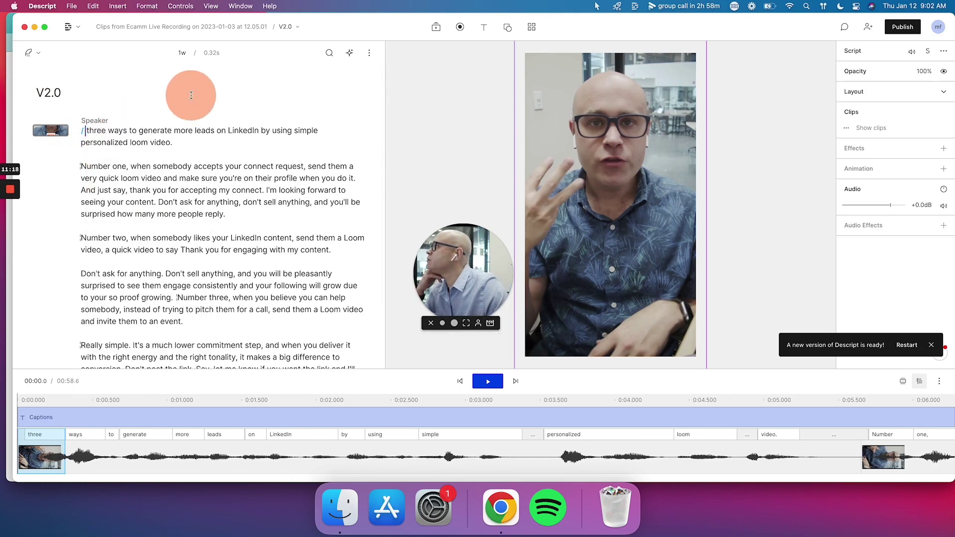
{"action": "double_click", "coordinate": [101, 130]}
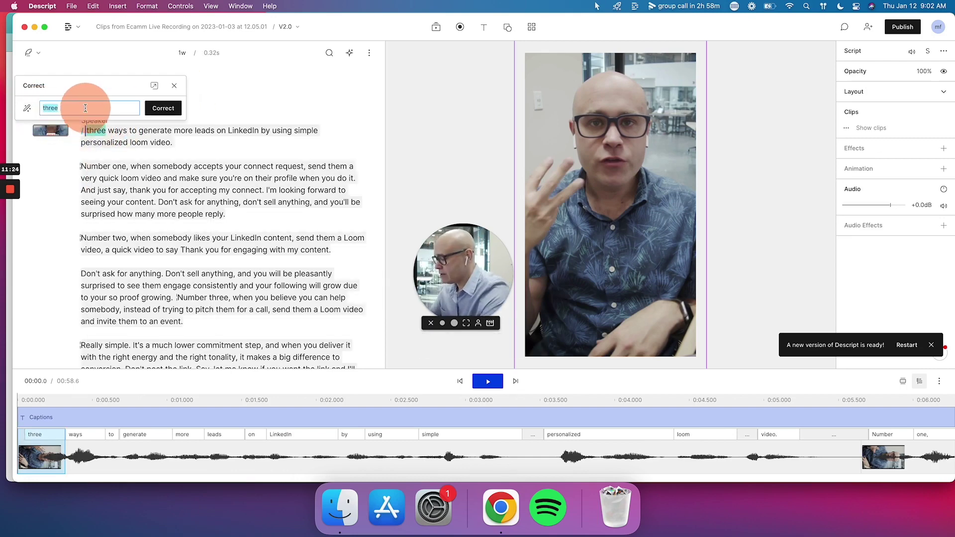
{"action": "type", "text": "Three"}
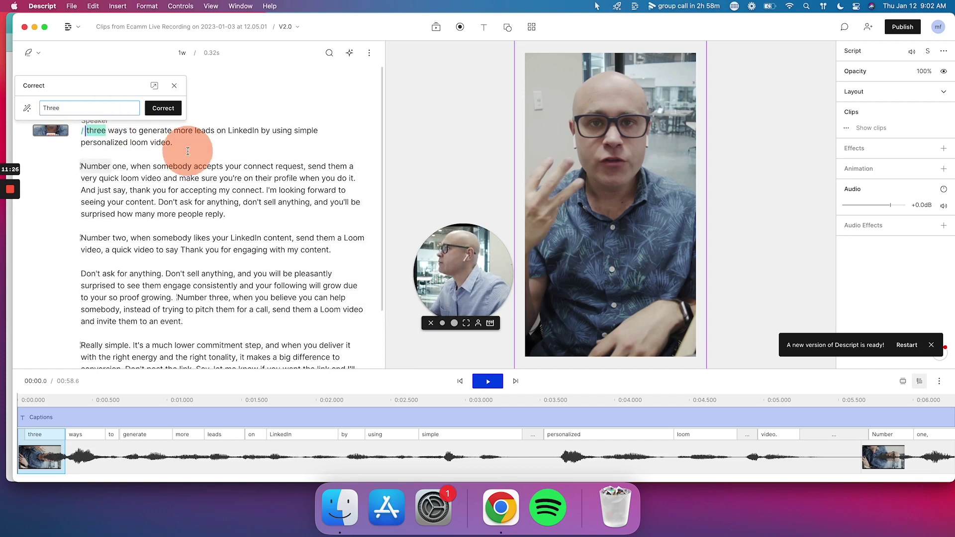
{"action": "key", "text": "Return"}
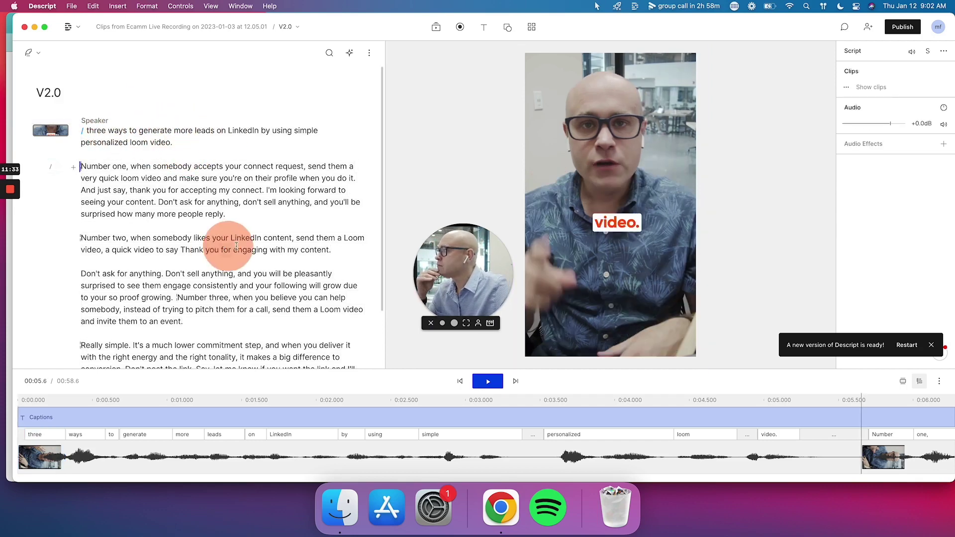
- Review the script to its end, dismiss the new-version notification, and return to the start
{"action": "scroll", "coordinate": [304, 256], "scroll_direction": "down", "scroll_amount": 2}
{"action": "scroll", "coordinate": [304, 256], "scroll_direction": "down", "scroll_amount": 1}
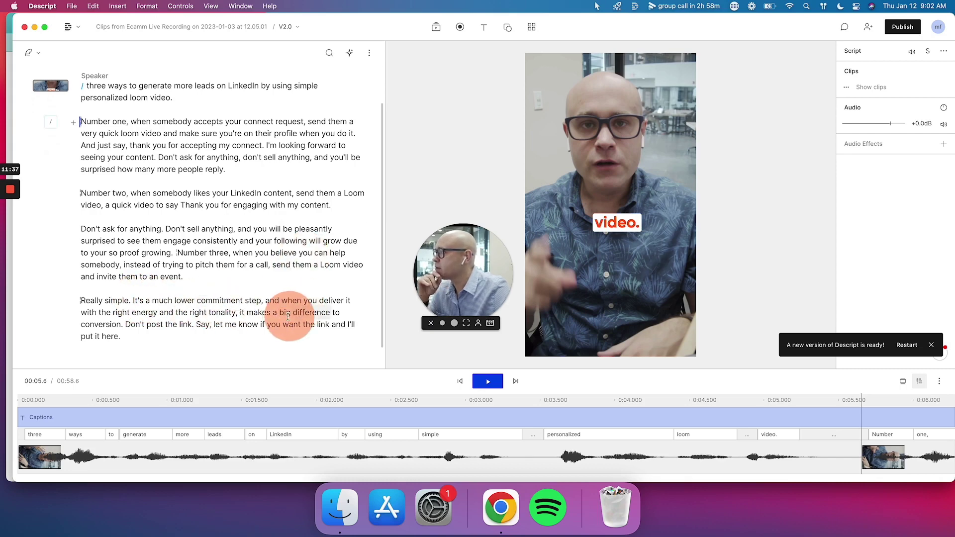
{"action": "key", "text": "End"}
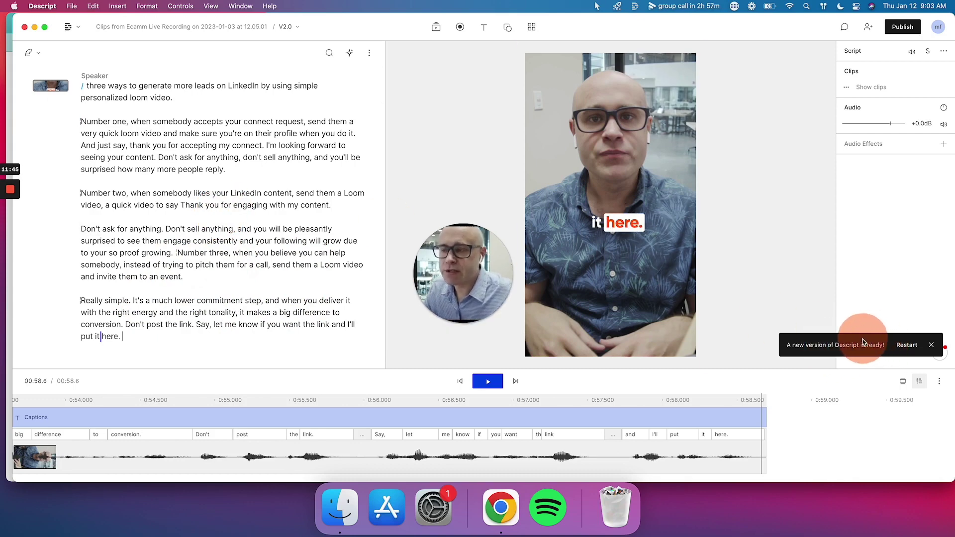
{"action": "left_click", "coordinate": [932, 347]}
{"action": "key", "text": "super+Up"}
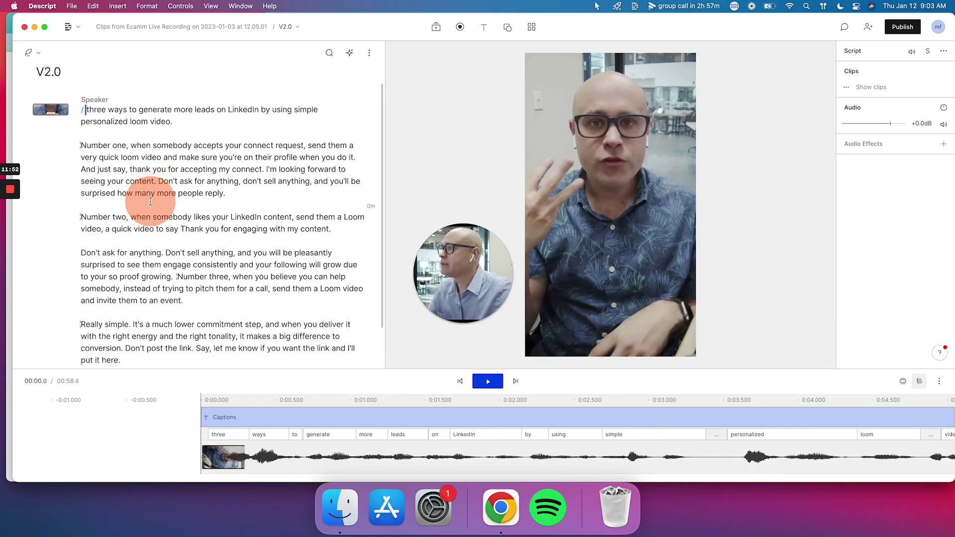
{"action": "scroll", "coordinate": [151, 202], "scroll_direction": "up", "scroll_amount": 2}
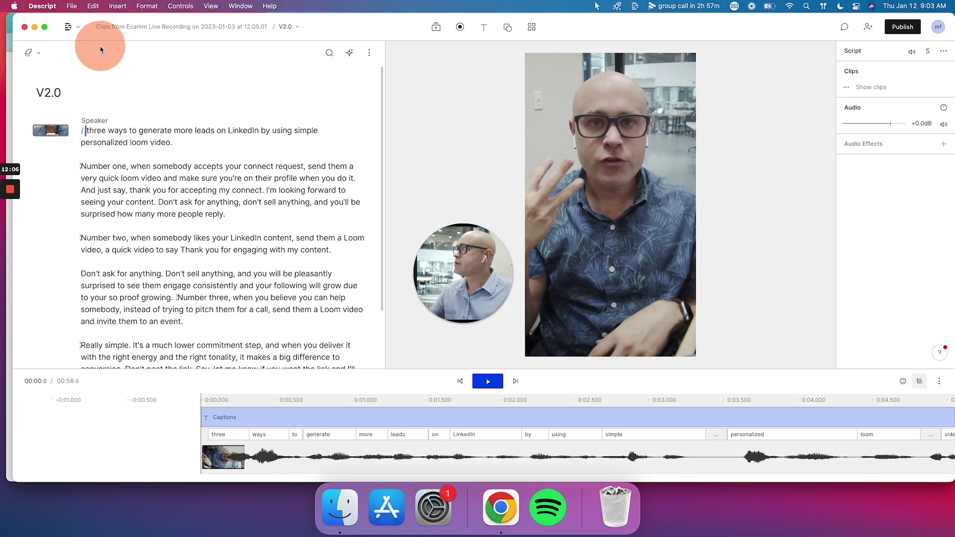
- Export the V2.0 composition as a 1080p high-quality video, with the project titled 'Loom Video'
{"action": "left_click", "coordinate": [76, 9]}
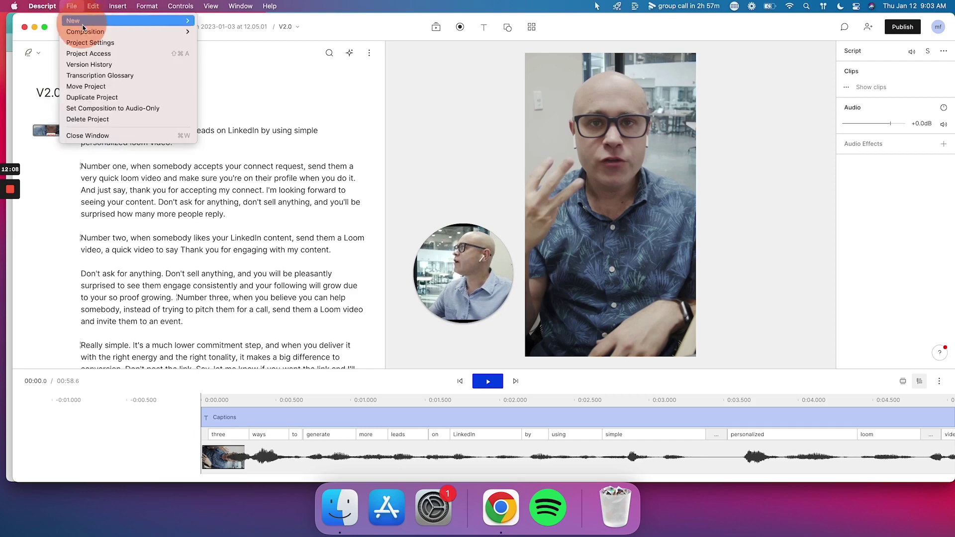
{"action": "mouse_move", "coordinate": [95, 32]}
{"action": "left_click", "coordinate": [211, 43]}
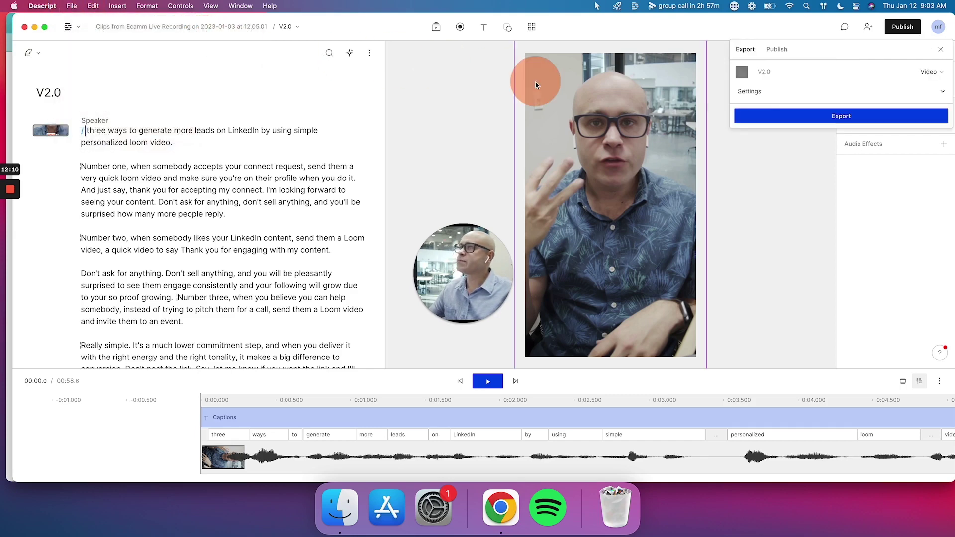
{"action": "left_click", "coordinate": [944, 93]}
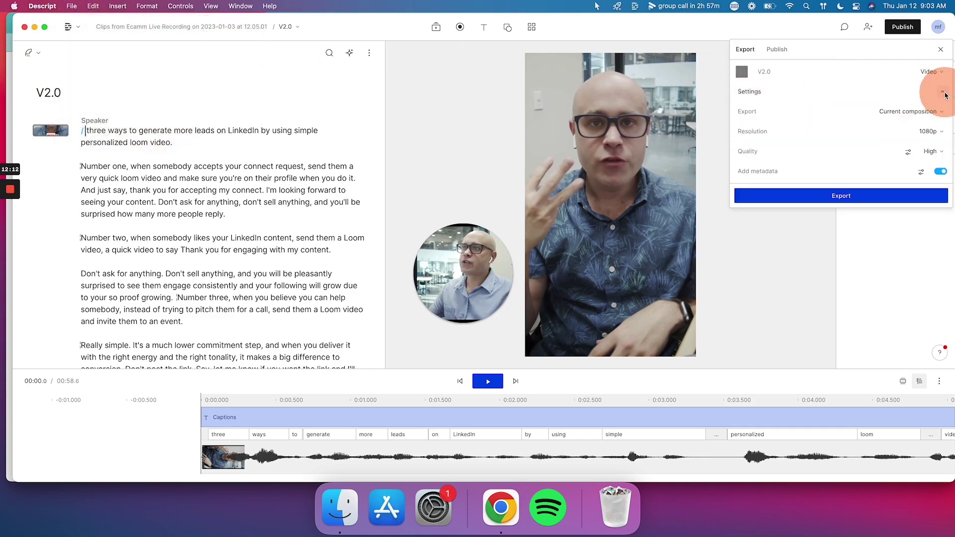
{"action": "left_click", "coordinate": [931, 134]}
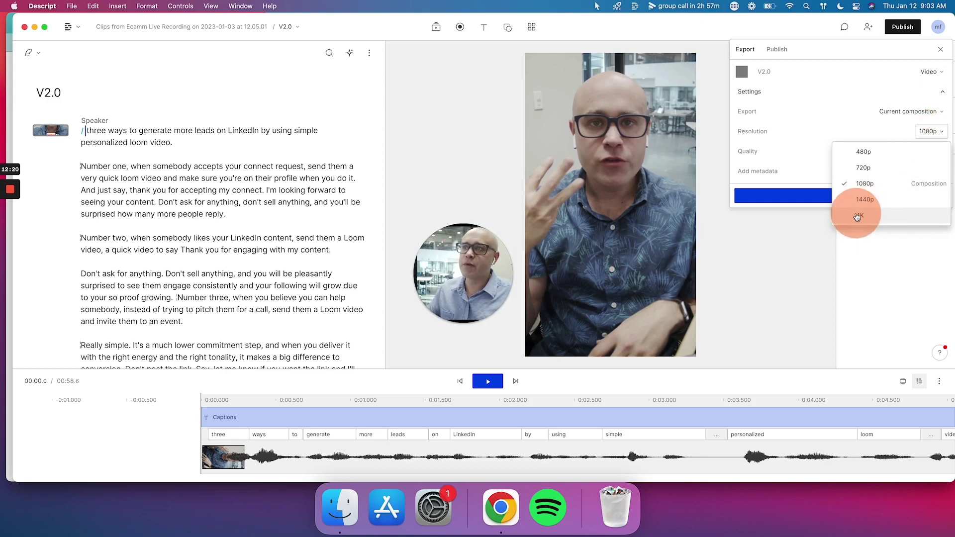
{"action": "left_click", "coordinate": [859, 104]}
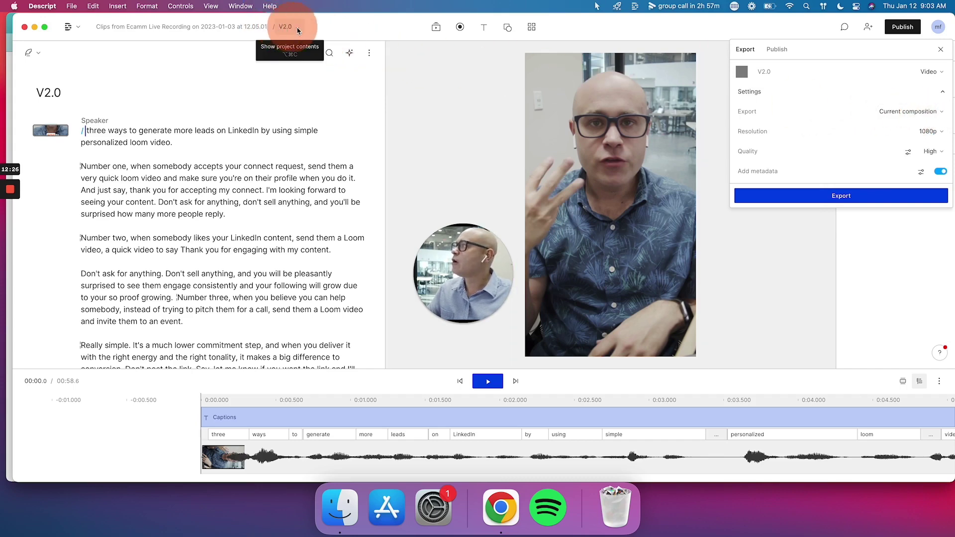
{"action": "left_click", "coordinate": [219, 26]}
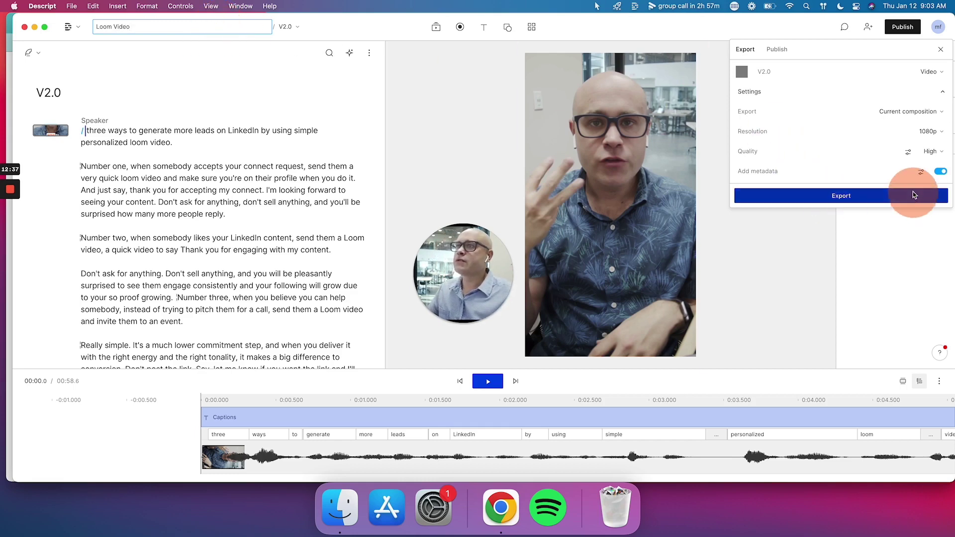
{"action": "left_click", "coordinate": [851, 195]}
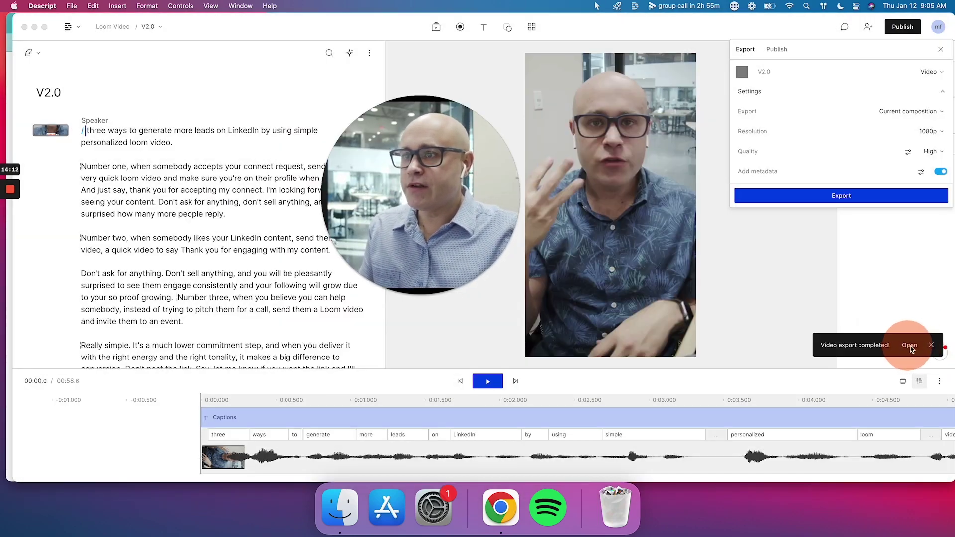
- Open the exported V2.0.mp4 from the Desktop in a centred QuickTime Player window and toggle playback
{"action": "left_click", "coordinate": [909, 345]}
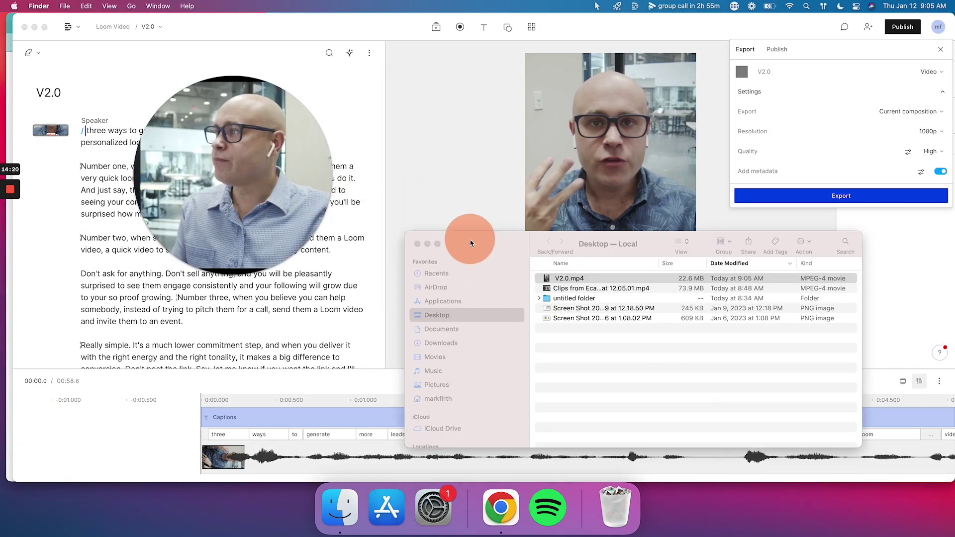
{"action": "left_click_drag", "start_coordinate": [470, 243], "coordinate": [402, 114]}
{"action": "double_click", "coordinate": [497, 150]}
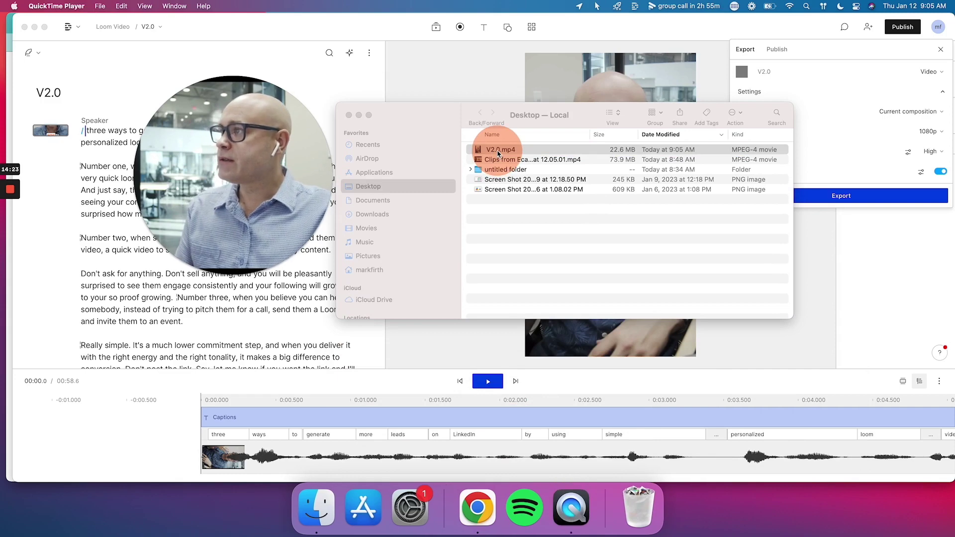
{"action": "left_click_drag", "start_coordinate": [217, 19], "coordinate": [545, 19]}
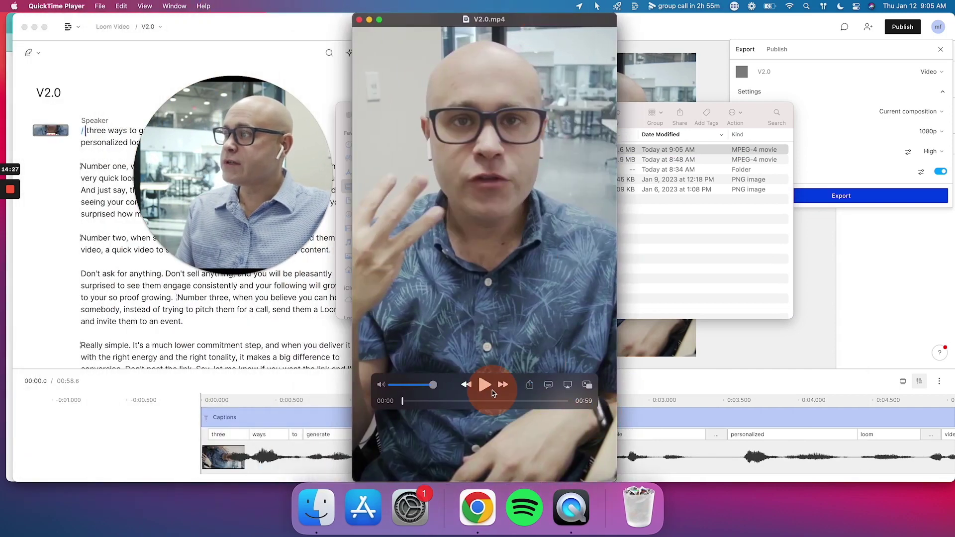
{"action": "left_click", "coordinate": [485, 385]}
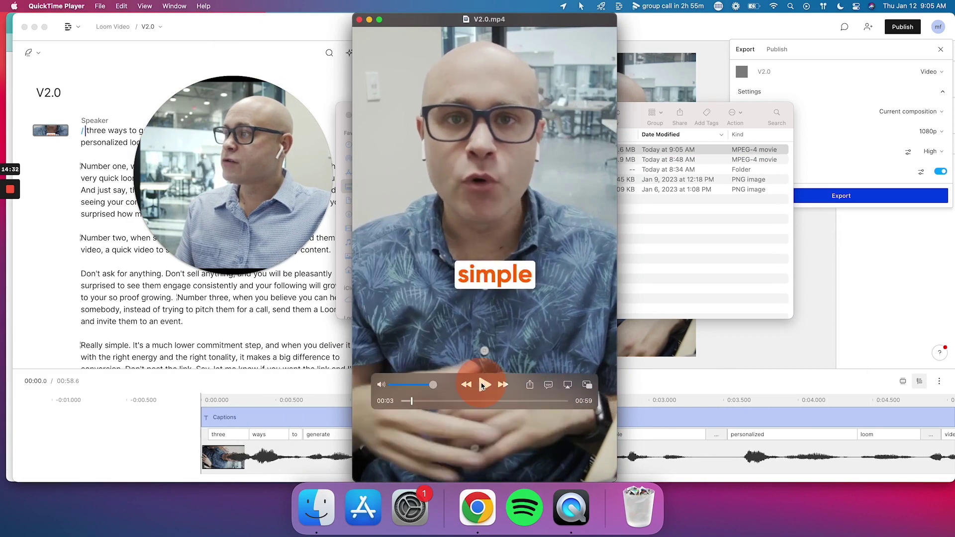
- Back in Chrome's LinkedIn profile, open the second Activity post about personalized loom videos
{"action": "left_click", "coordinate": [474, 507]}
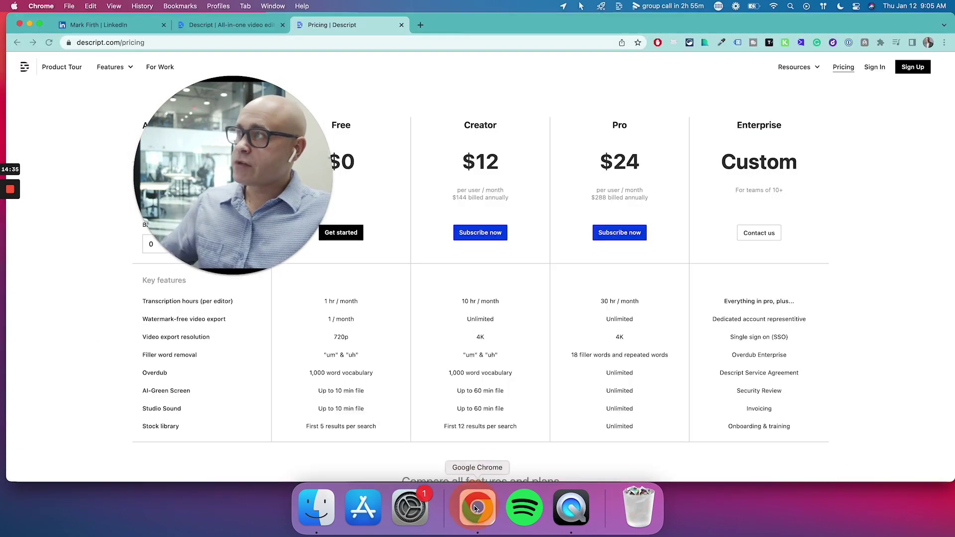
{"action": "left_click", "coordinate": [118, 30]}
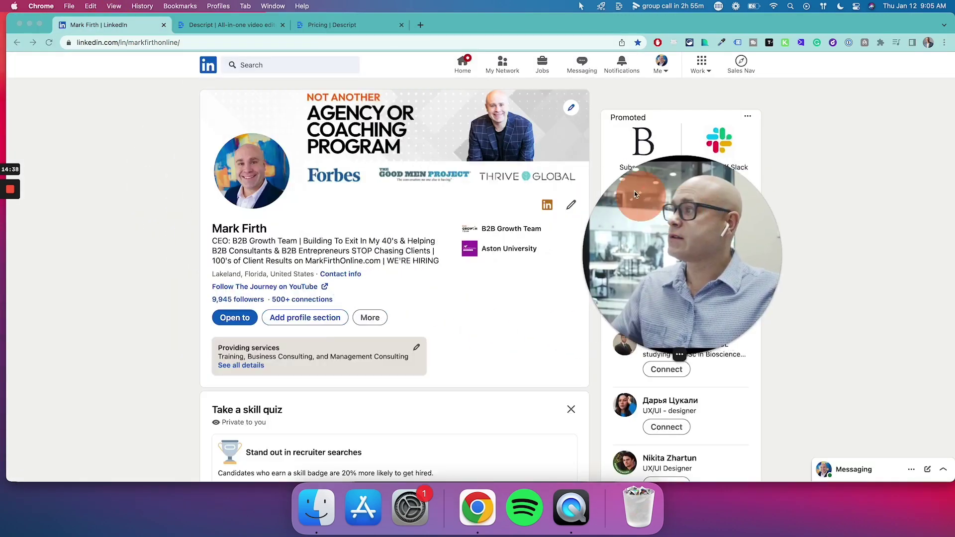
{"action": "left_click", "coordinate": [664, 73]}
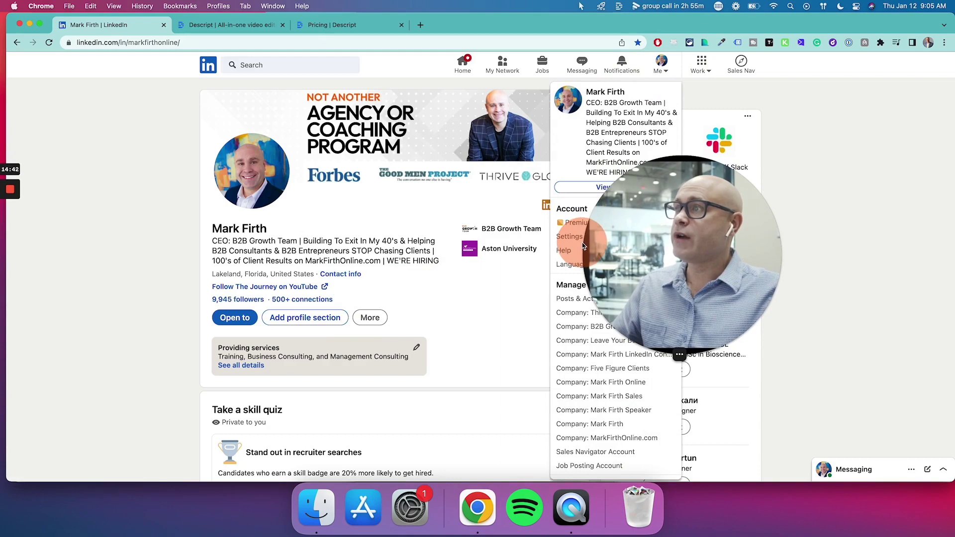
{"action": "left_click", "coordinate": [589, 188]}
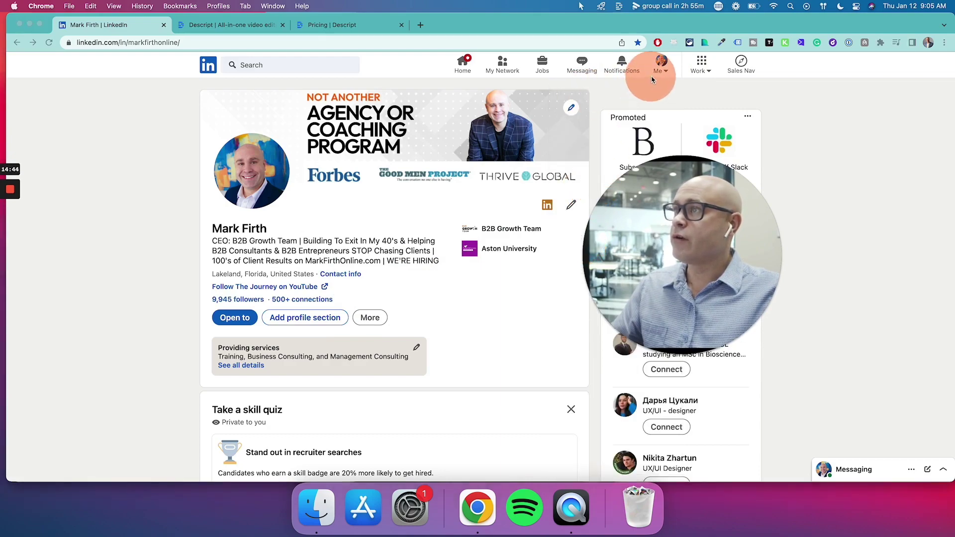
{"action": "scroll", "coordinate": [395, 305], "scroll_direction": "down", "scroll_amount": 10}
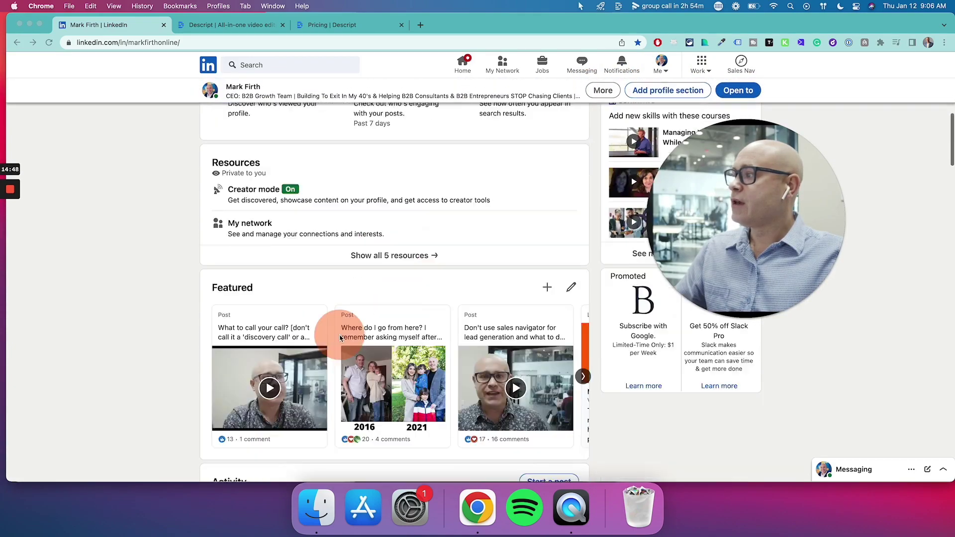
{"action": "scroll", "coordinate": [340, 338], "scroll_direction": "down", "scroll_amount": 3}
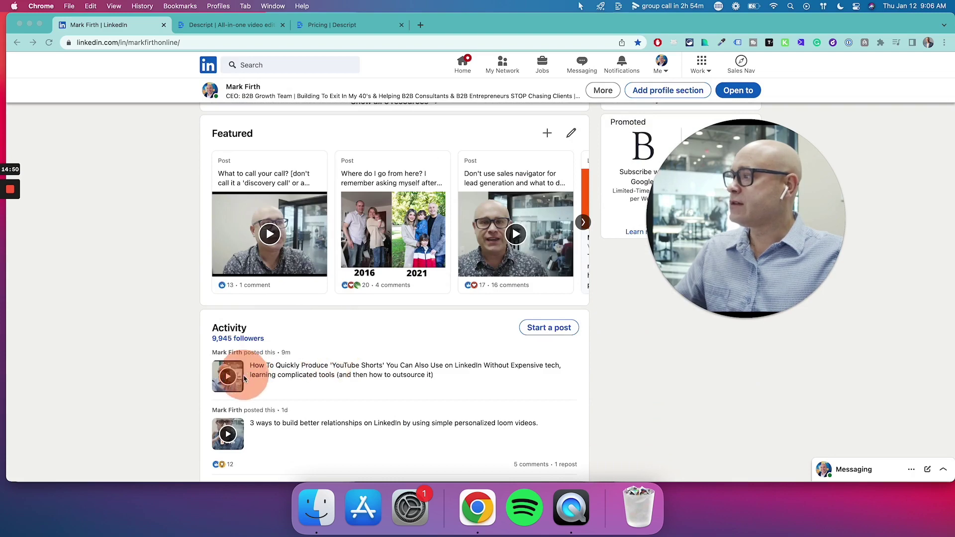
{"action": "left_click", "coordinate": [228, 427]}
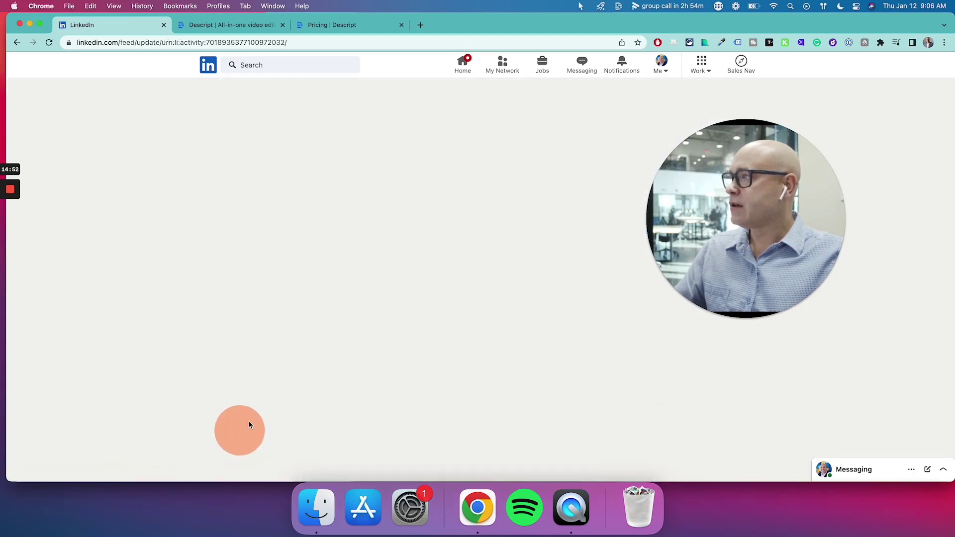